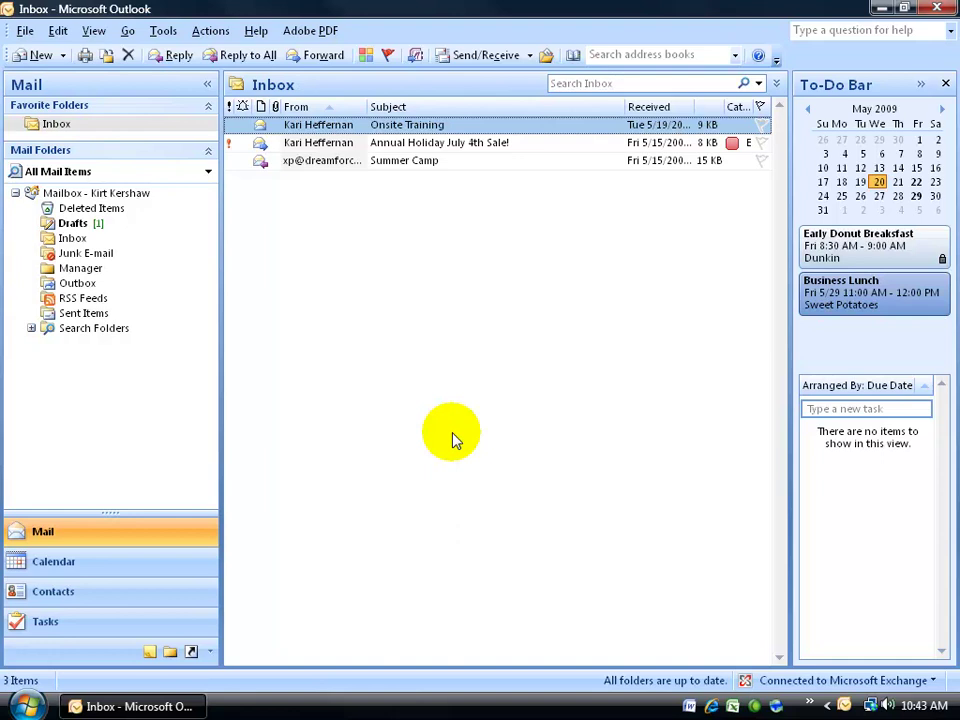
Turn on Out of Office auto-replies in the Out of Office Assistant and restrict them to a time range.
{"action": "left_click", "coordinate": [160, 31]}
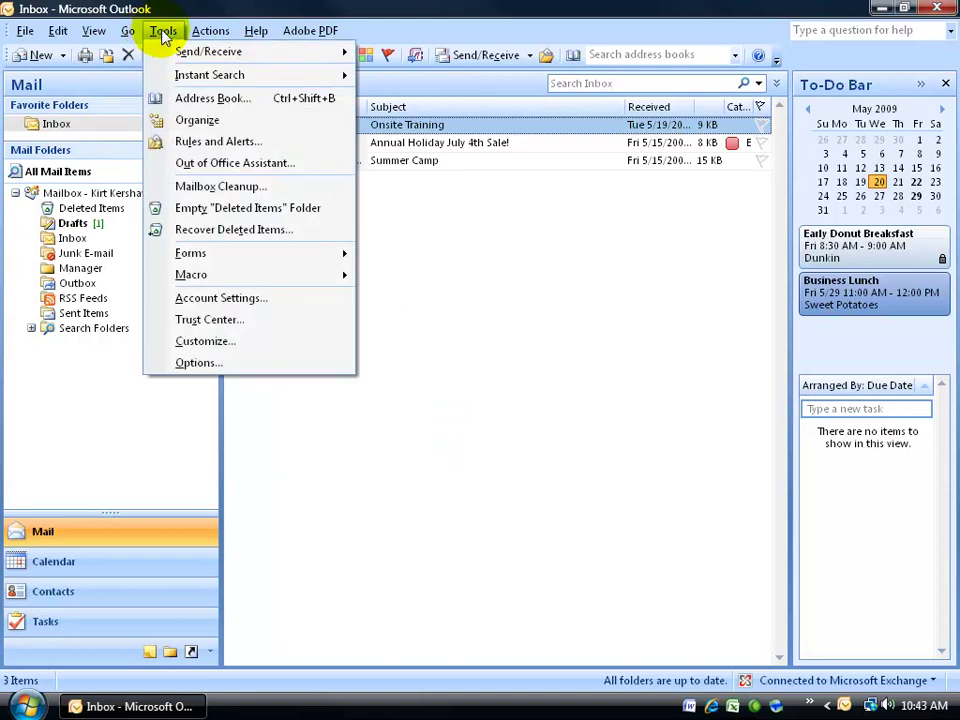
{"action": "left_click", "coordinate": [229, 168]}
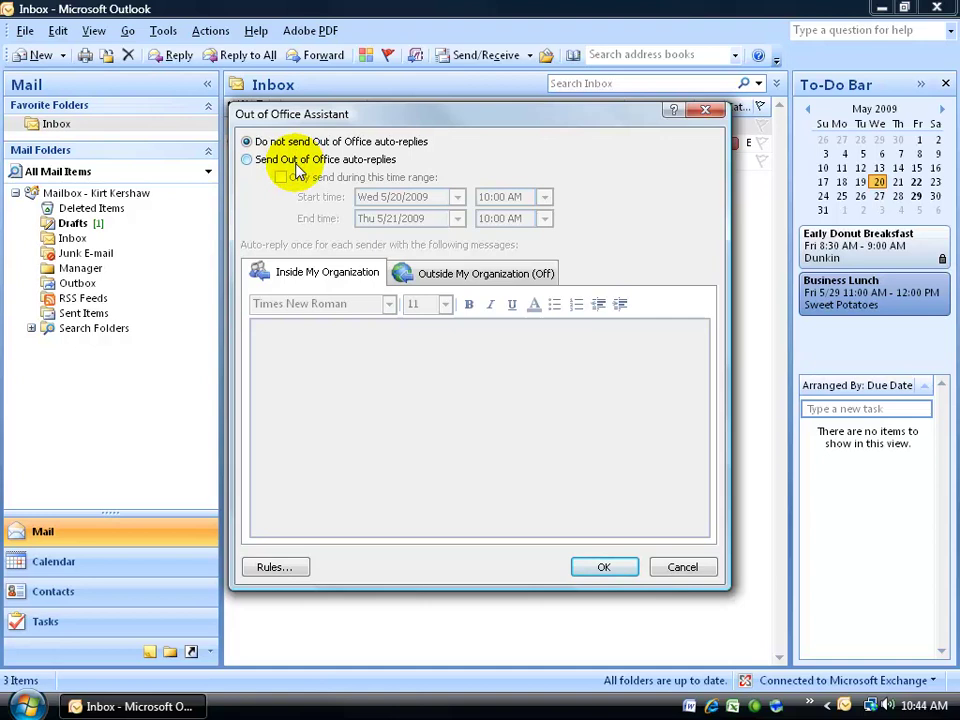
{"action": "left_click", "coordinate": [256, 162]}
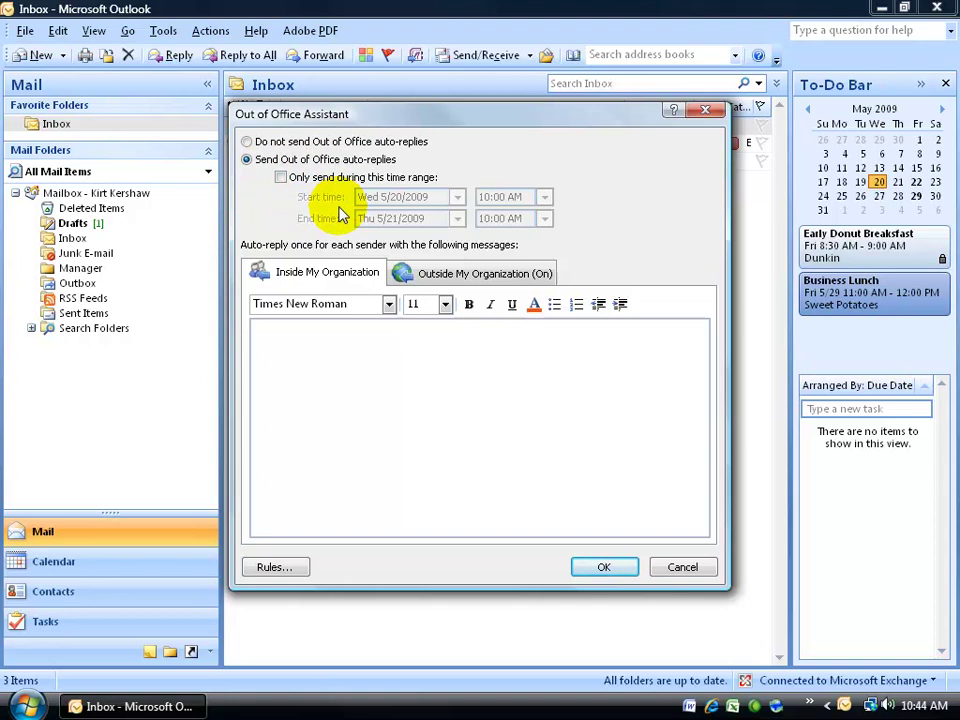
{"action": "left_click", "coordinate": [281, 177]}
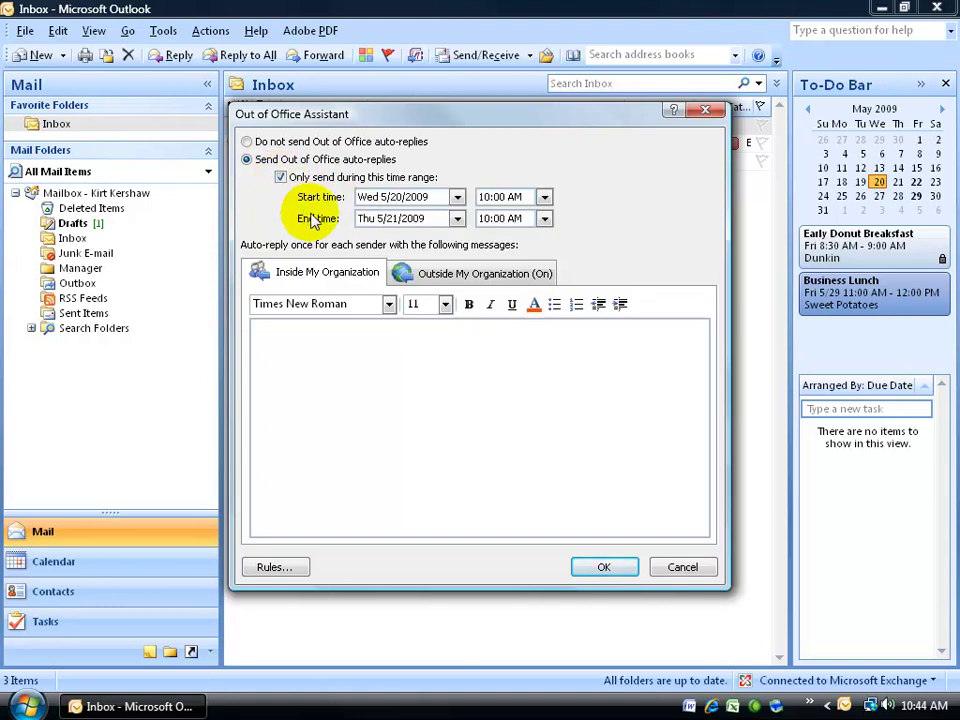
Set the auto-reply start time to Thu 5/21/2009 at 6:00 AM.
{"action": "left_click", "coordinate": [457, 197]}
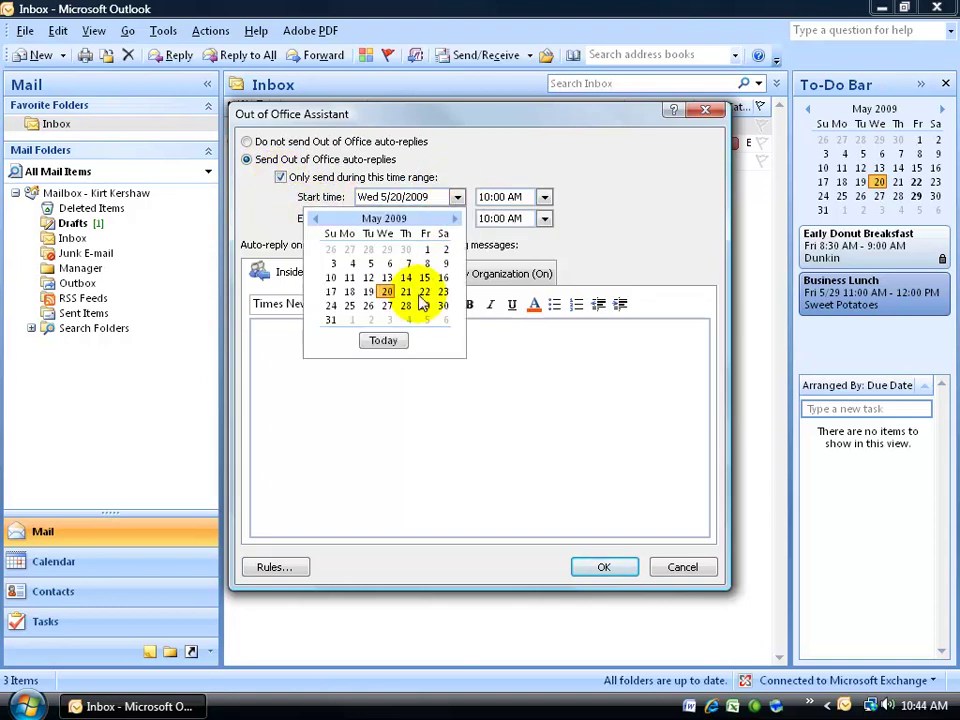
{"action": "left_click", "coordinate": [408, 292]}
{"action": "left_click", "coordinate": [544, 197]}
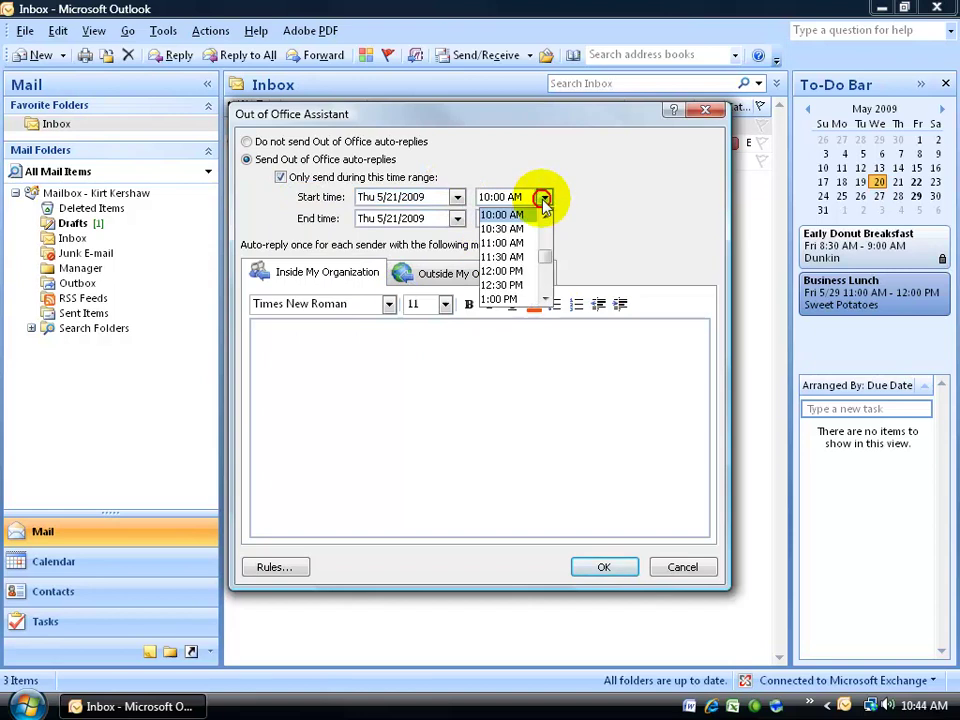
{"action": "left_click", "coordinate": [545, 215]}
{"action": "left_click", "coordinate": [545, 215]}
{"action": "left_click", "coordinate": [545, 215]}
{"action": "left_click", "coordinate": [545, 215]}
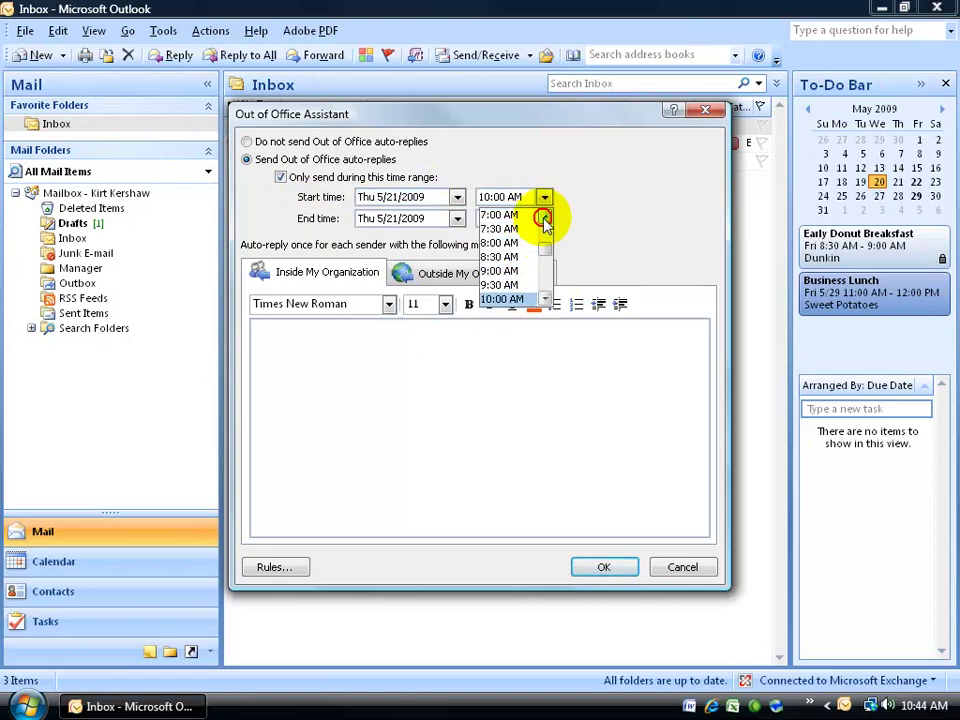
{"action": "left_click", "coordinate": [545, 215]}
{"action": "left_click", "coordinate": [545, 215]}
{"action": "left_click", "coordinate": [545, 215]}
{"action": "left_click", "coordinate": [545, 215]}
{"action": "left_click", "coordinate": [498, 215]}
Set the auto-reply end time to Thu 5/28/2009 at 5:00 PM.
{"action": "left_click", "coordinate": [457, 218]}
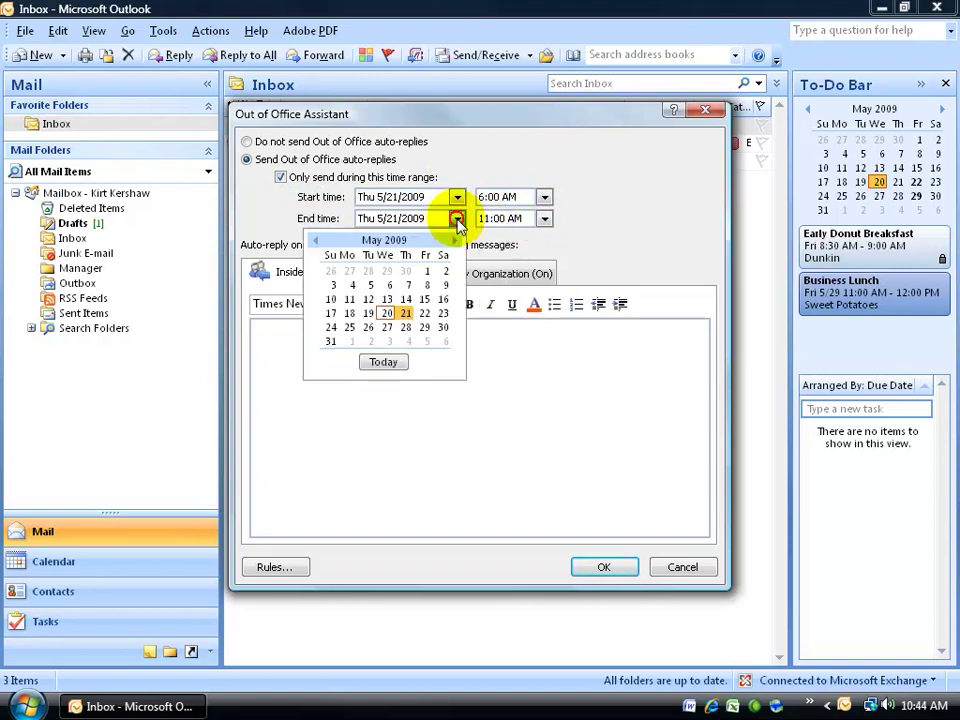
{"action": "left_click", "coordinate": [405, 327]}
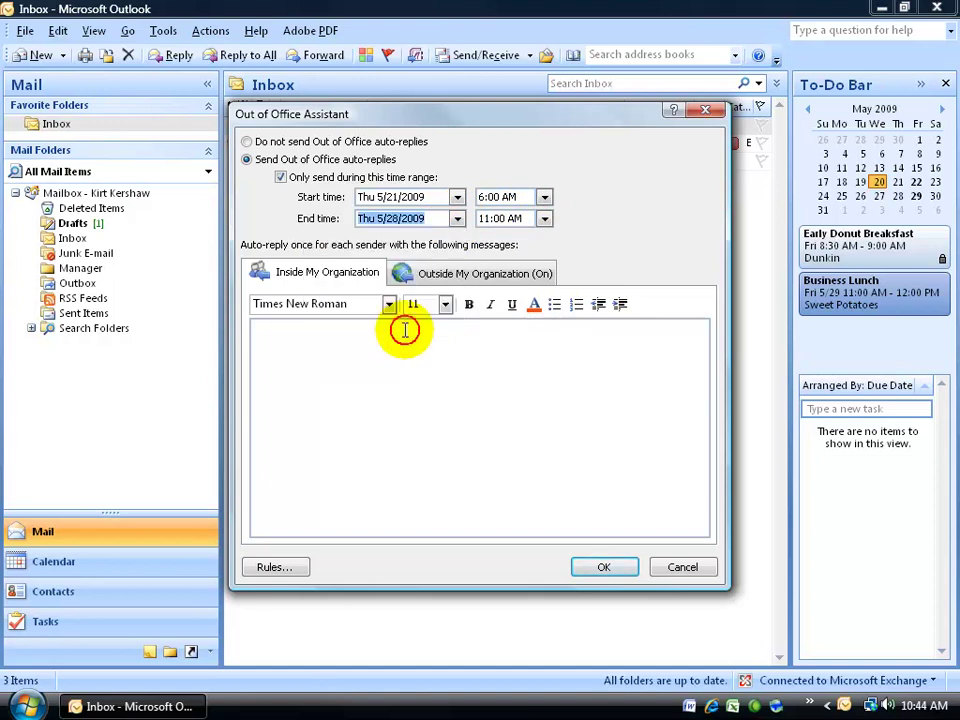
{"action": "left_click", "coordinate": [544, 218]}
{"action": "scroll", "coordinate": [545, 287], "scroll_direction": "down", "scroll_amount": 3}
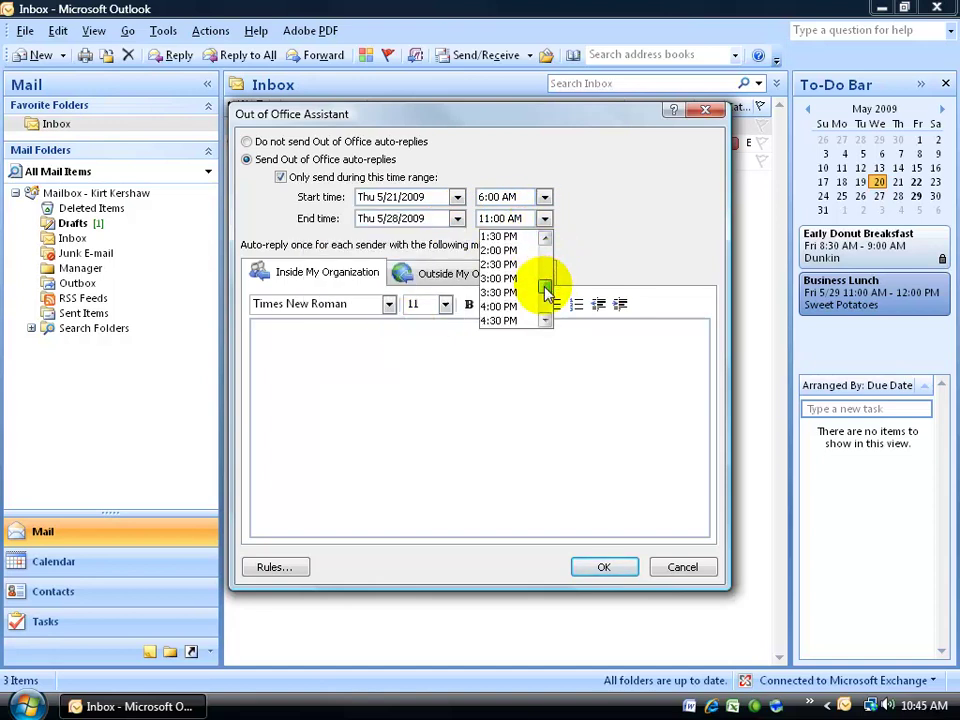
{"action": "left_click", "coordinate": [515, 292]}
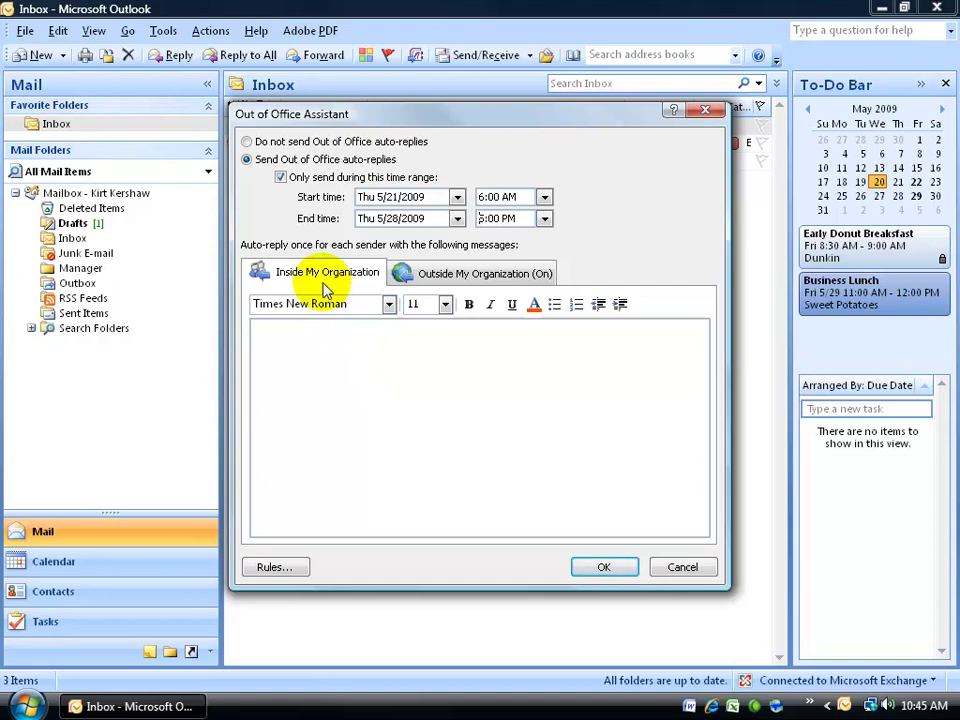
Write the inside-organization reply announcing a Disneyland vacation and asking to forward work to a colleague, signed with the mailbox owner's first name.
{"action": "left_click", "coordinate": [317, 336]}
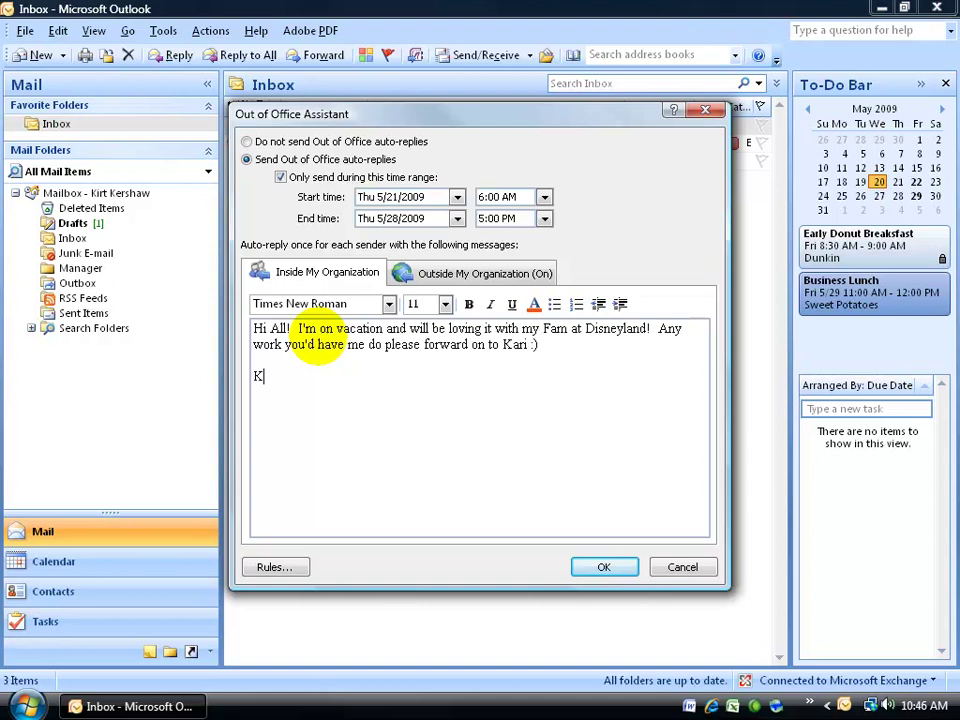
{"action": "type", "text": "irt"}
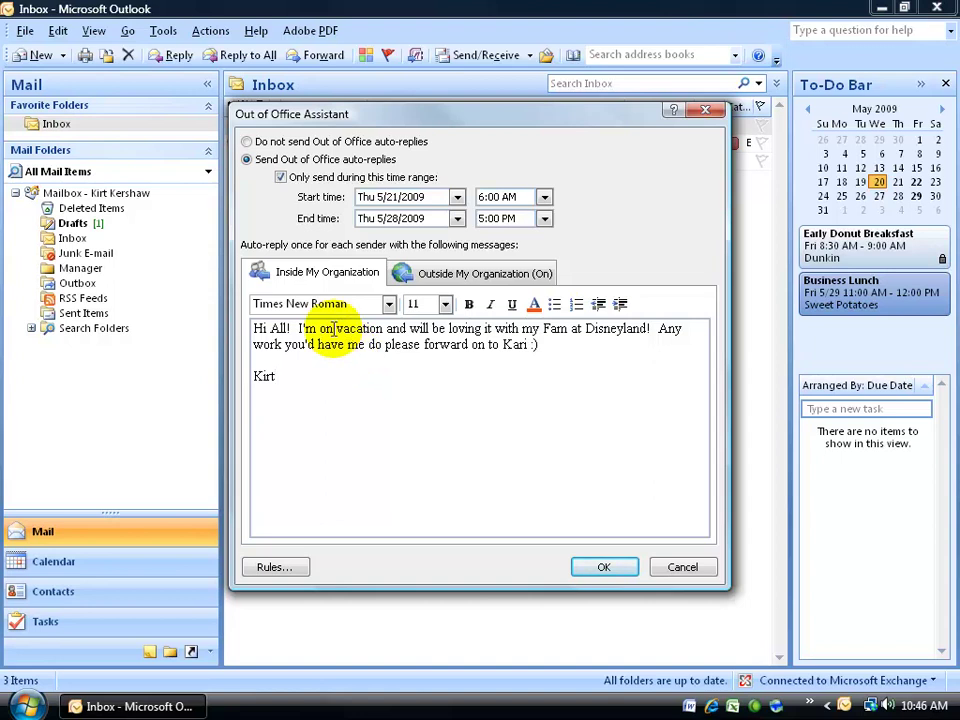
Turn off auto-replies to people outside the organization.
{"action": "left_click", "coordinate": [458, 280]}
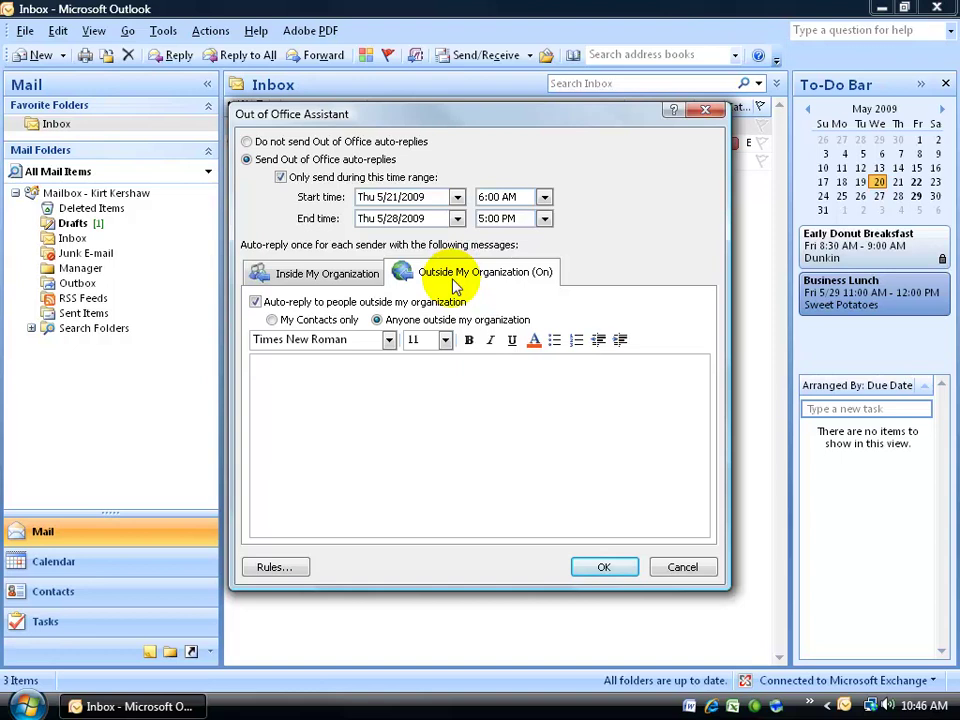
{"action": "left_click", "coordinate": [255, 302]}
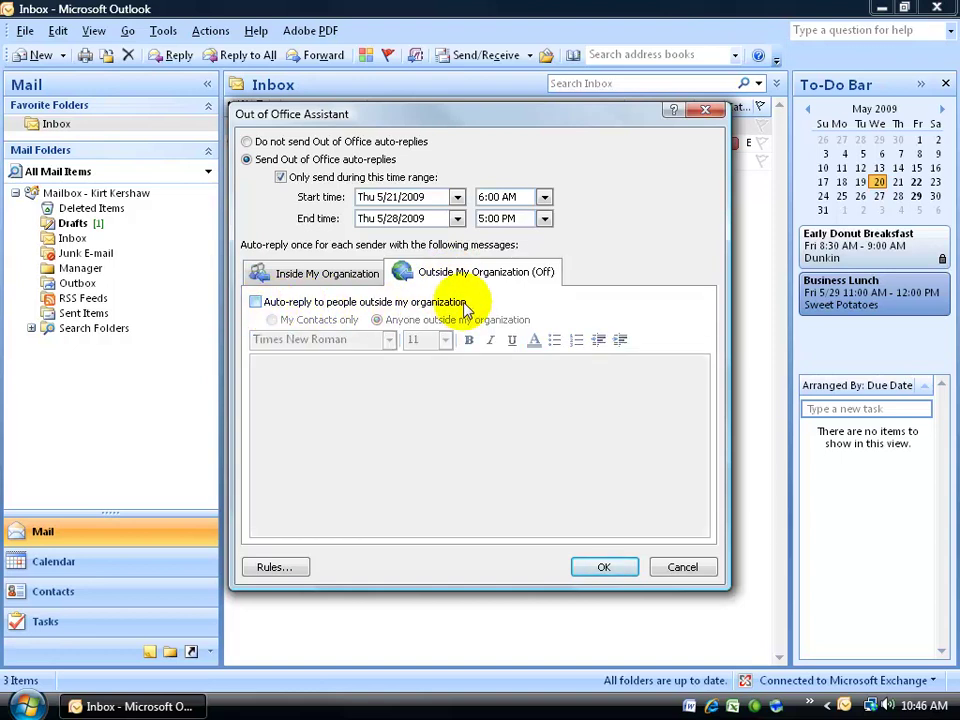
{"action": "key", "text": "Tab"}
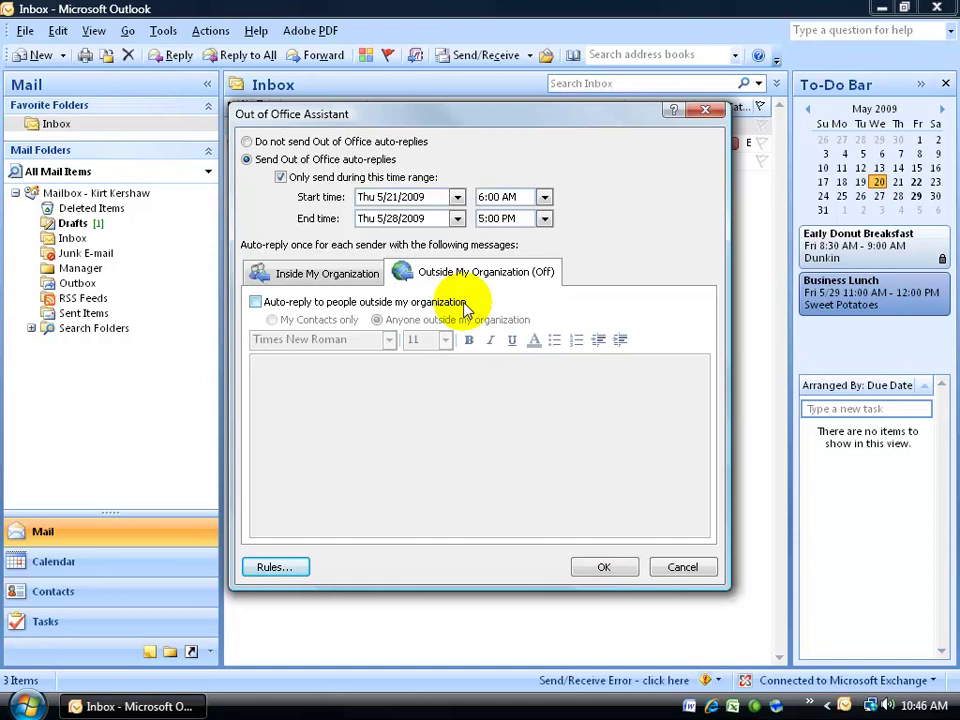
Start a new Out of Office rule and choose a sender from the Contacts address book as its From condition.
{"action": "left_click", "coordinate": [285, 570]}
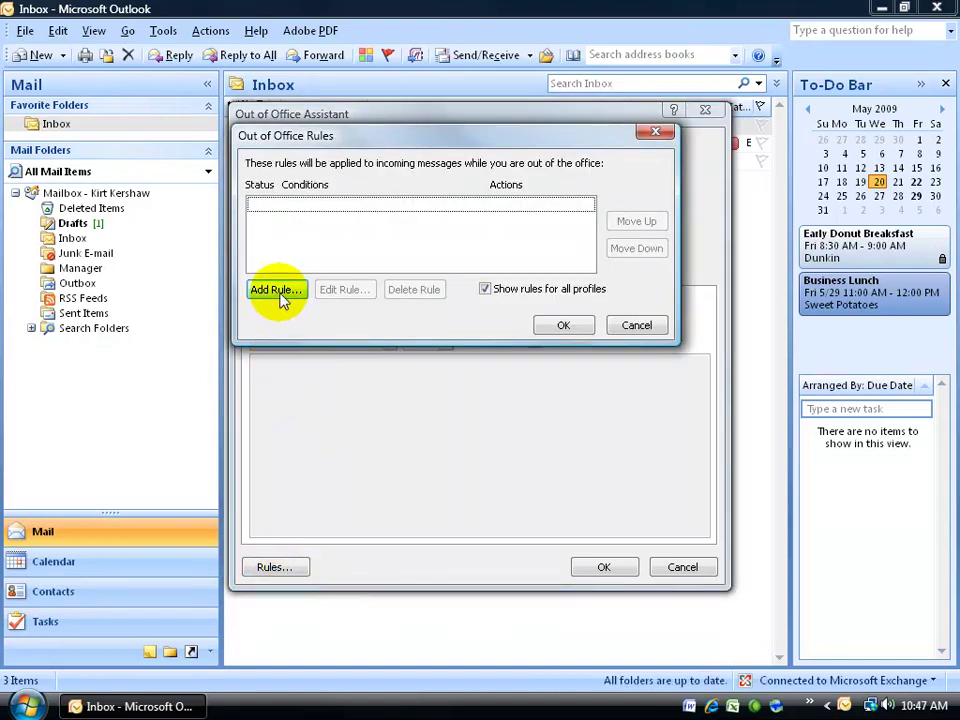
{"action": "left_click", "coordinate": [278, 292]}
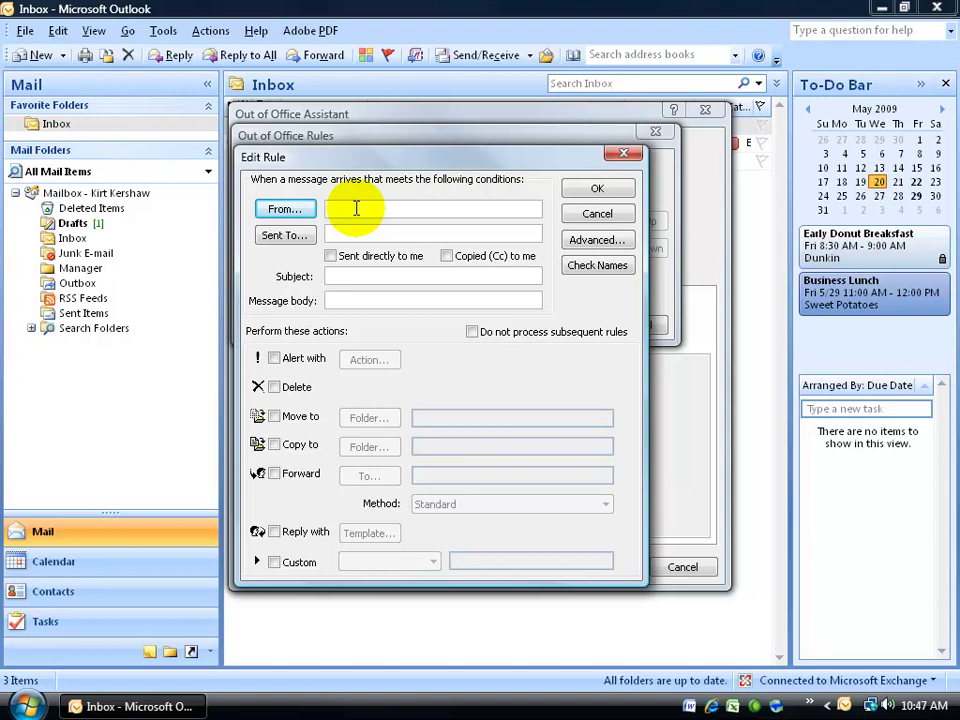
{"action": "left_click", "coordinate": [291, 209]}
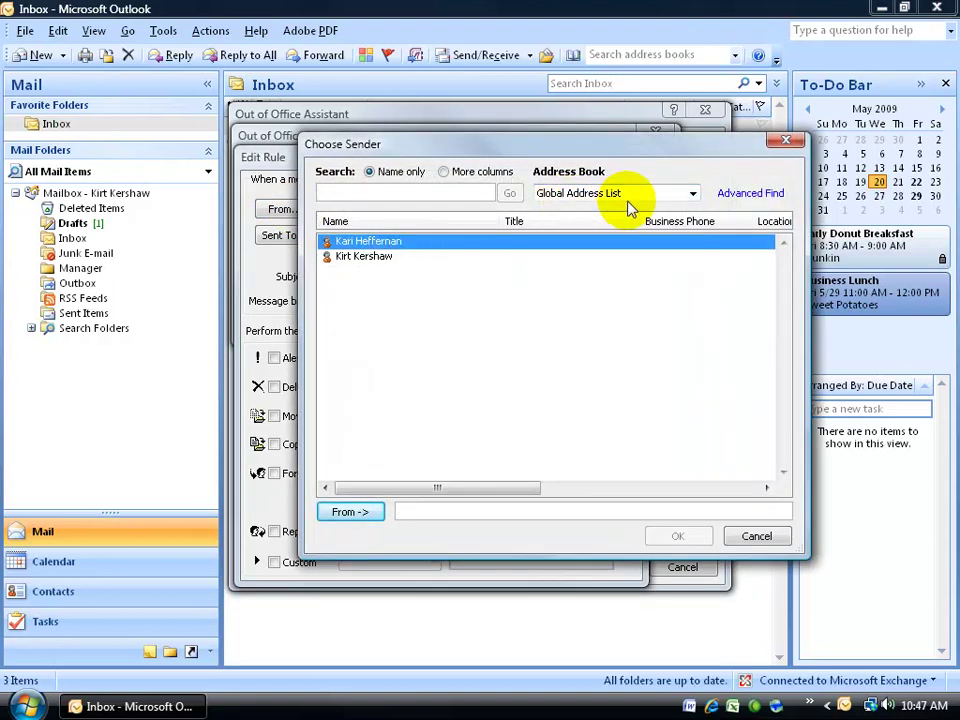
{"action": "left_click", "coordinate": [691, 194]}
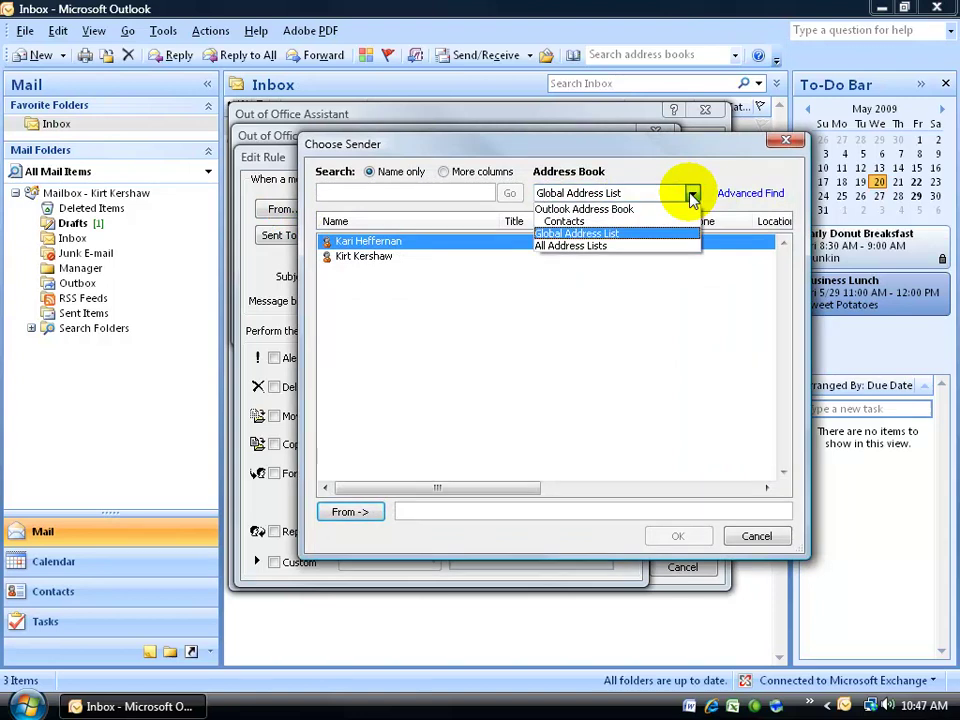
{"action": "left_click", "coordinate": [632, 221]}
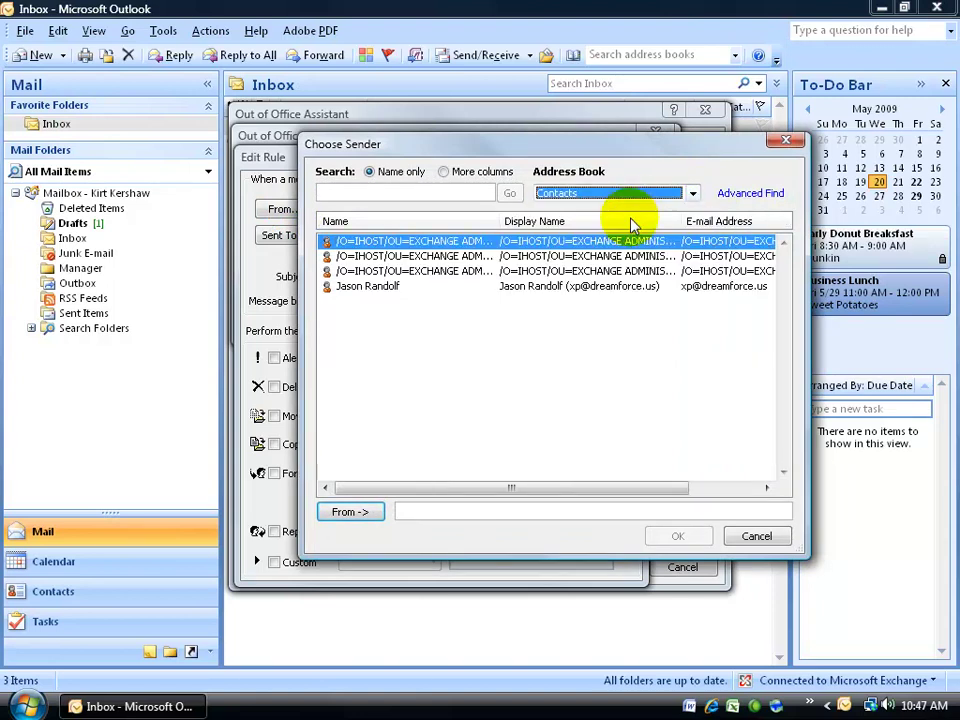
{"action": "double_click", "coordinate": [373, 287]}
{"action": "left_click", "coordinate": [686, 539]}
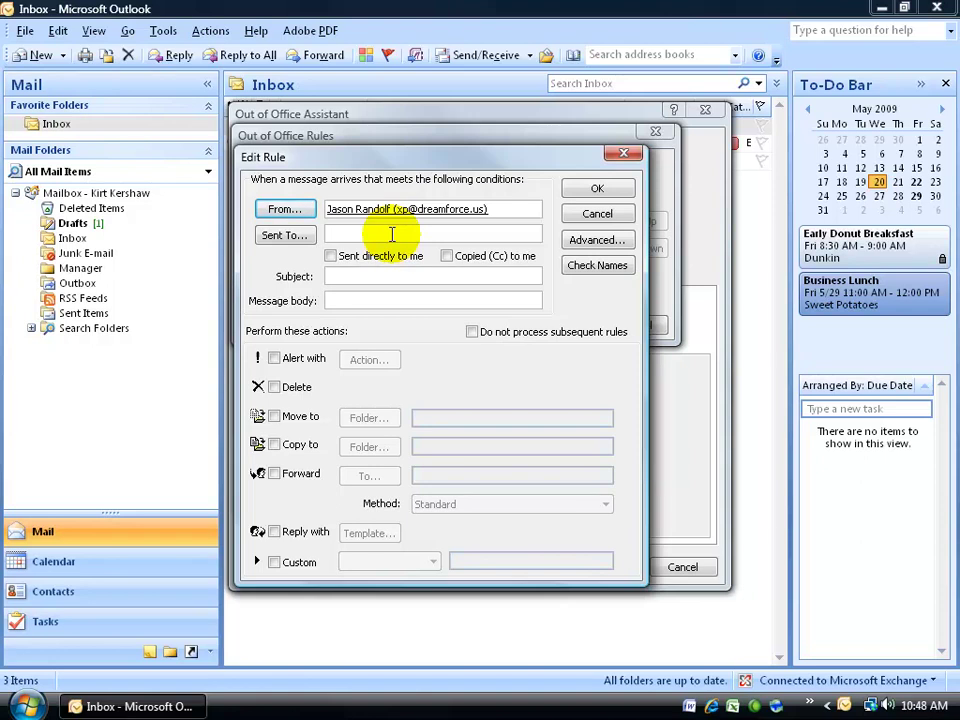
Add a colleague from the Global Address List as the rule's Sent To condition, and discard the rule.
{"action": "left_click", "coordinate": [300, 240]}
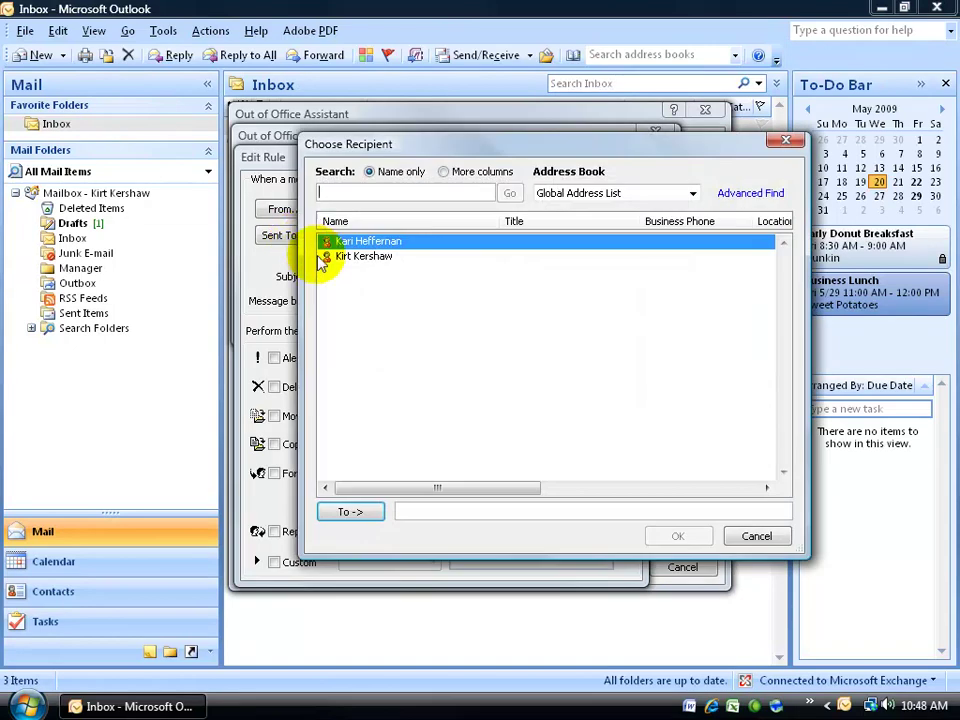
{"action": "double_click", "coordinate": [343, 242]}
{"action": "left_click", "coordinate": [679, 536]}
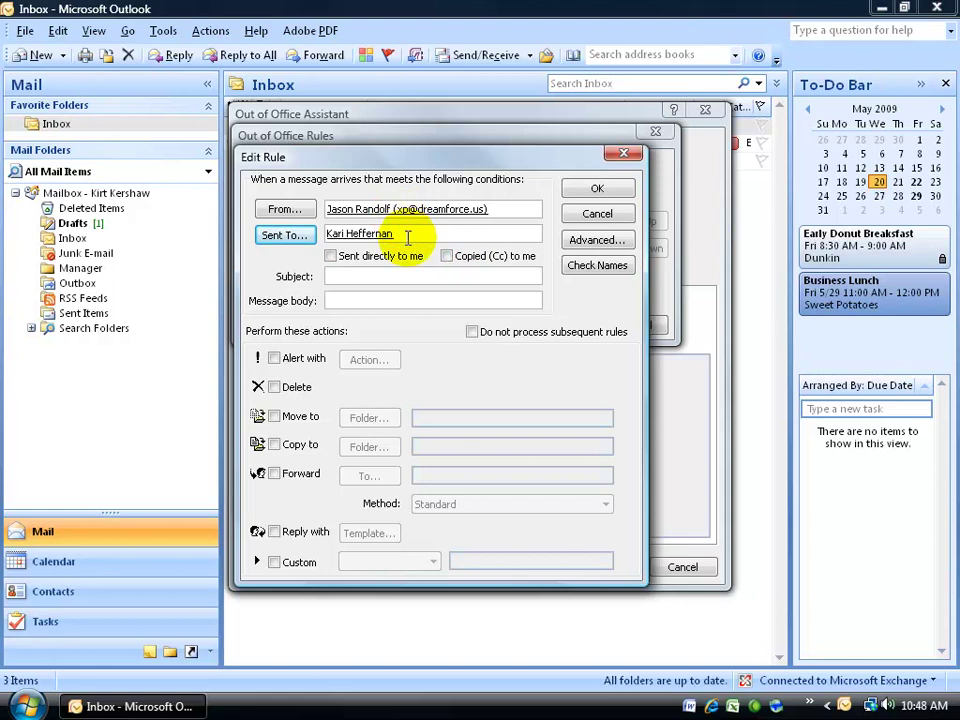
{"action": "left_click", "coordinate": [604, 213]}
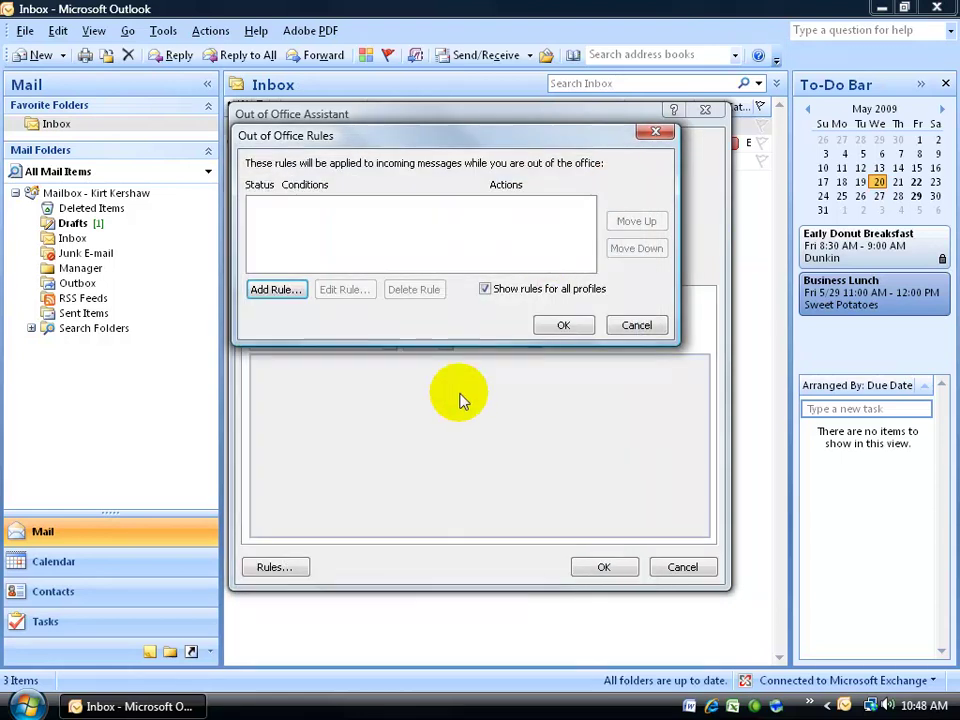
{"action": "left_click", "coordinate": [630, 327]}
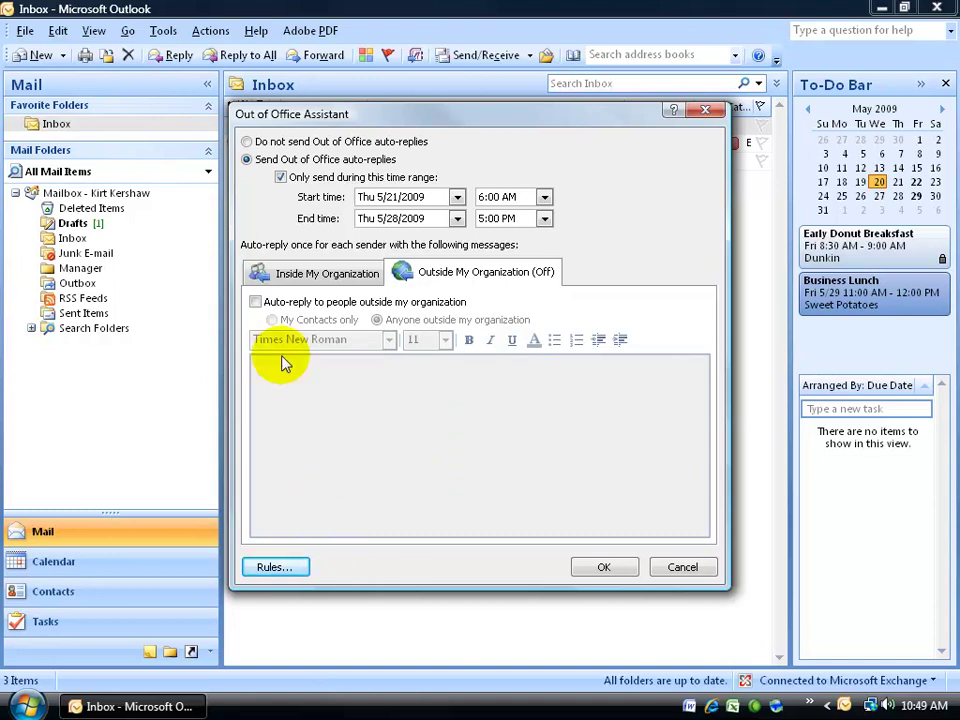
Turn on auto-replies for anyone outside the organization.
{"action": "left_click", "coordinate": [255, 301]}
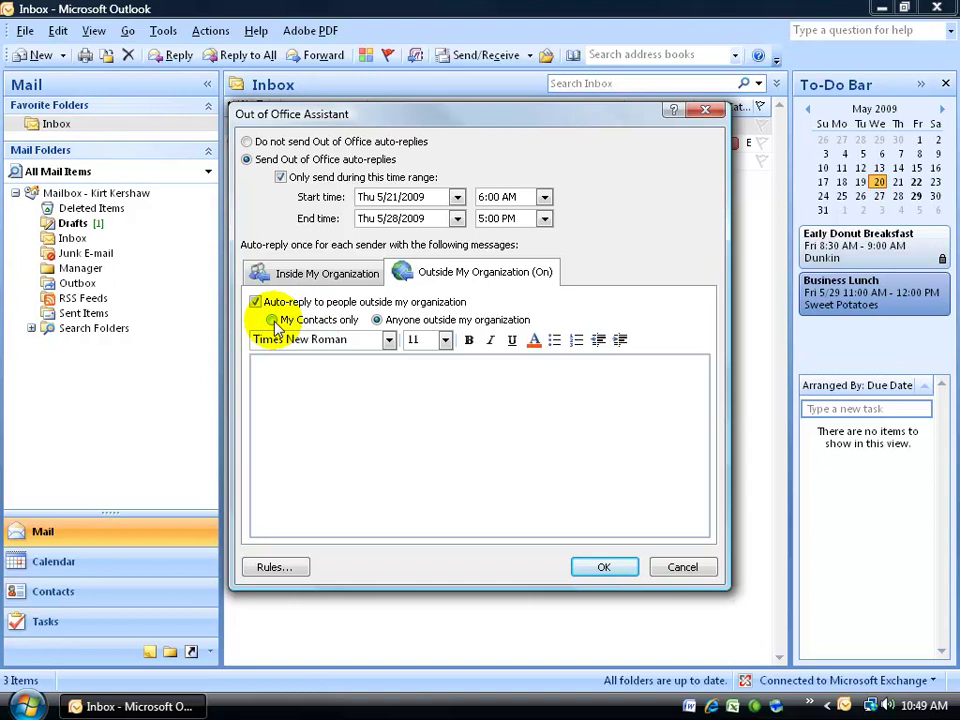
{"action": "left_click", "coordinate": [272, 320]}
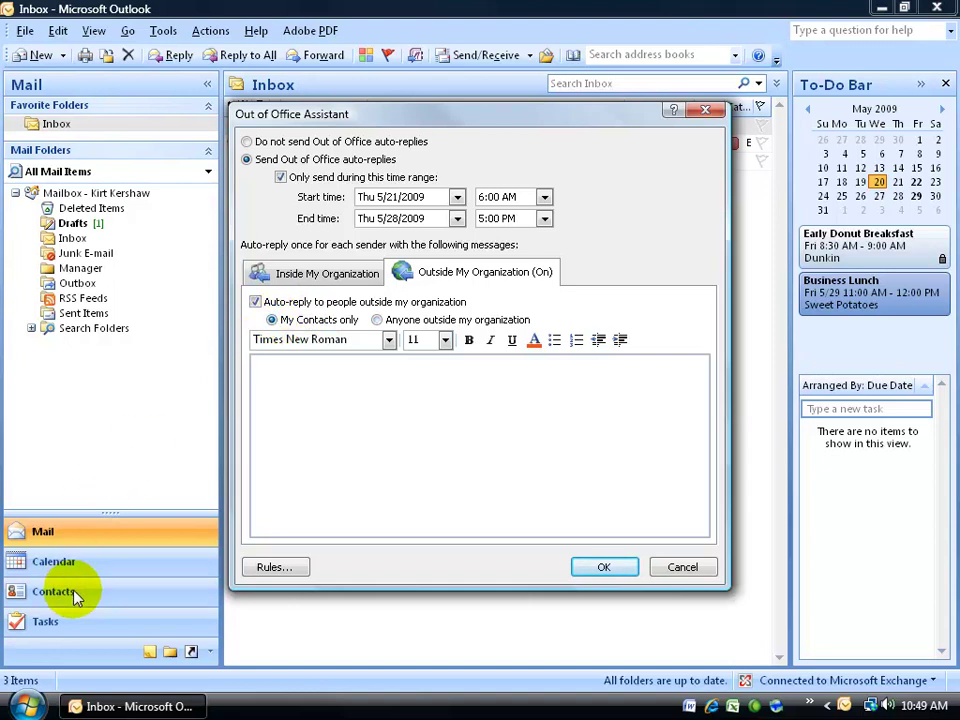
{"action": "left_click", "coordinate": [377, 321]}
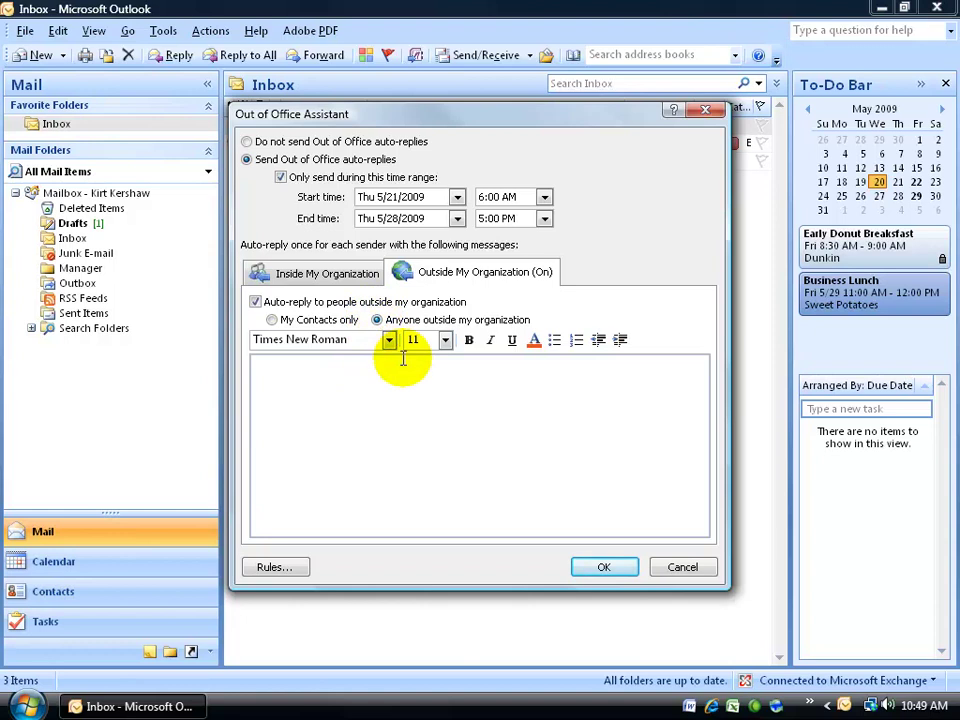
Enter the outside-organization reply about returning next Friday, with a phone number for assistance and a first-name signature, and save the auto-reply settings.
{"action": "left_click", "coordinate": [349, 369]}
{"action": "key", "text": "ctrl+v"}
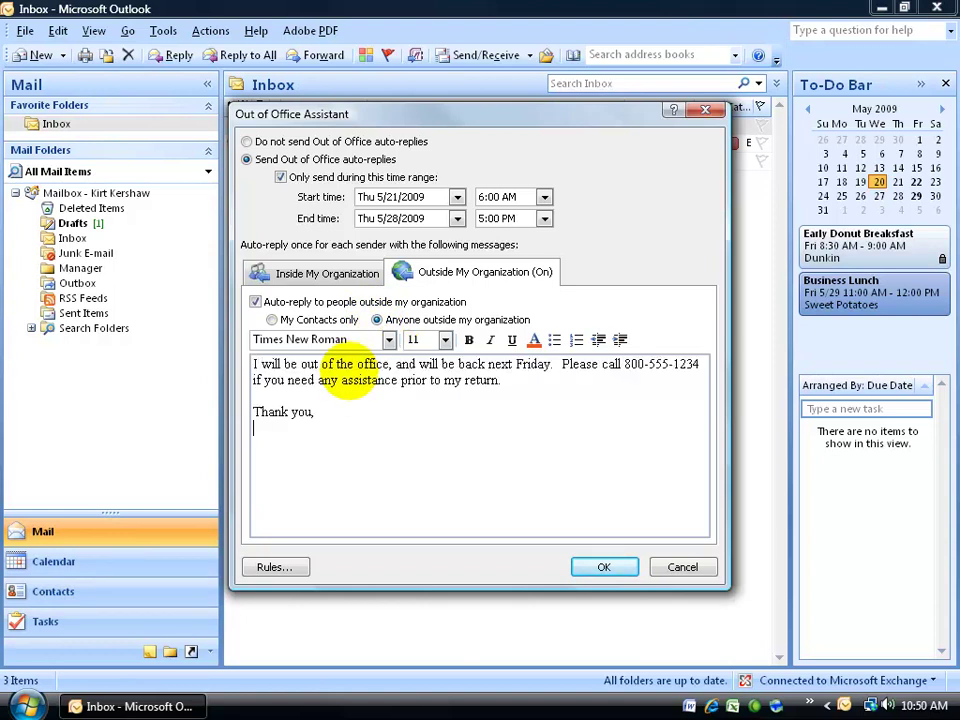
{"action": "type", "text": "Kirt"}
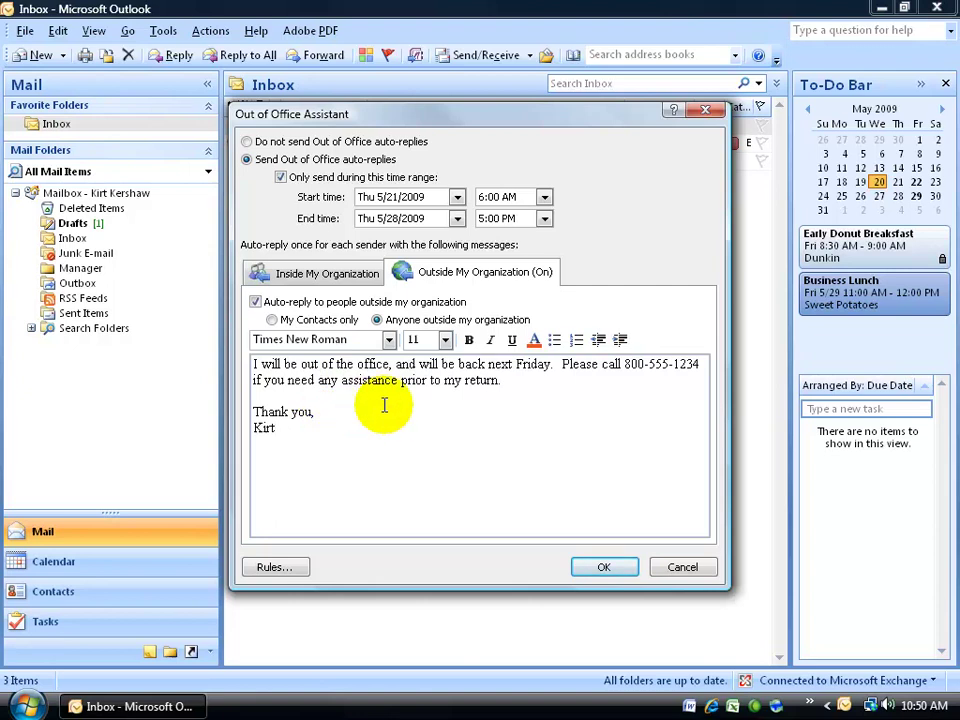
{"action": "left_click", "coordinate": [366, 283]}
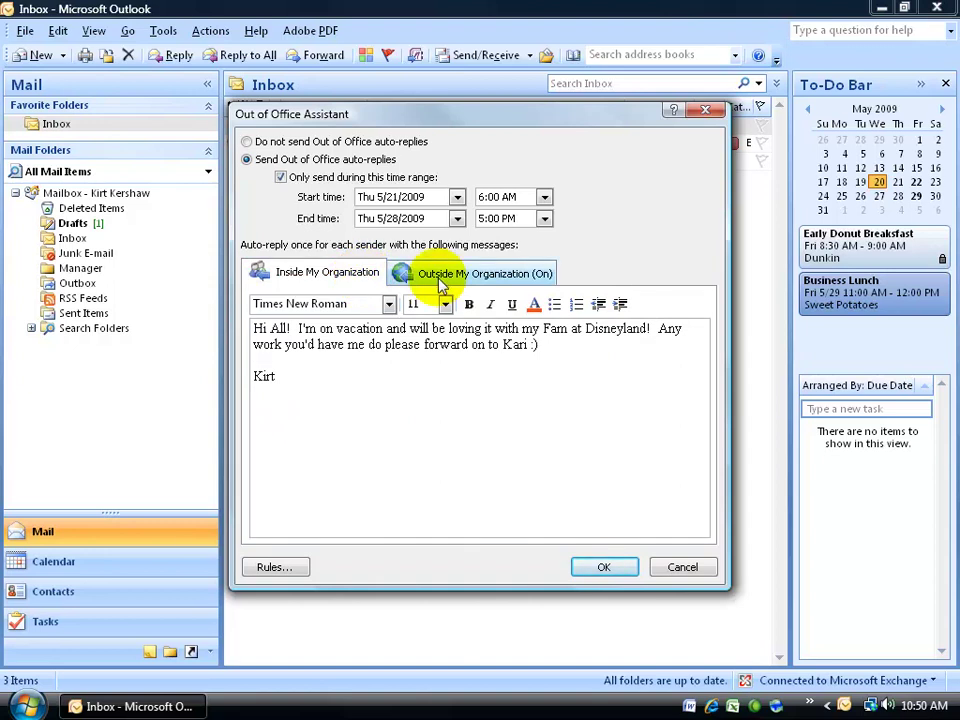
{"action": "left_click", "coordinate": [614, 576]}
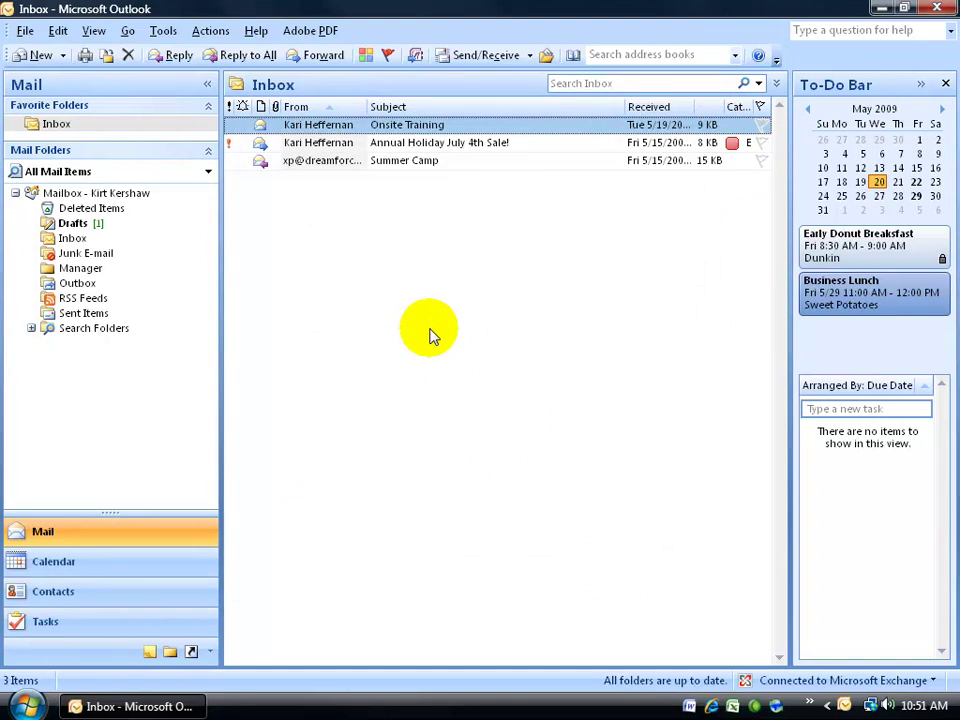
Set the Out of Office start date to Wed 5/20/2009, turn off the time-range restriction, and save the auto-reply settings.
{"action": "left_click", "coordinate": [162, 31]}
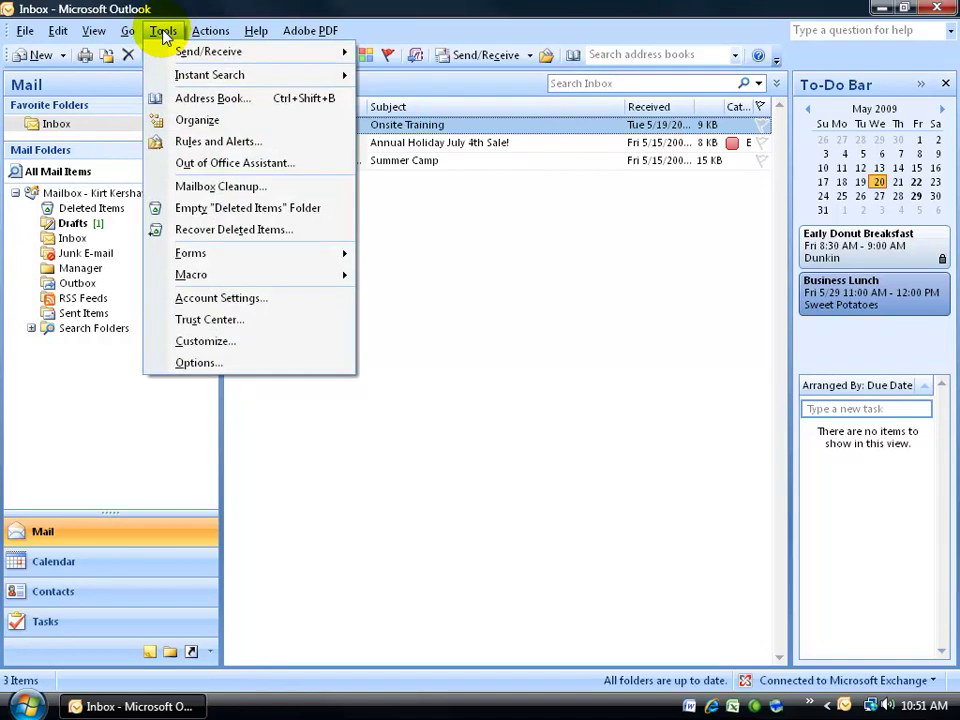
{"action": "left_click", "coordinate": [171, 162]}
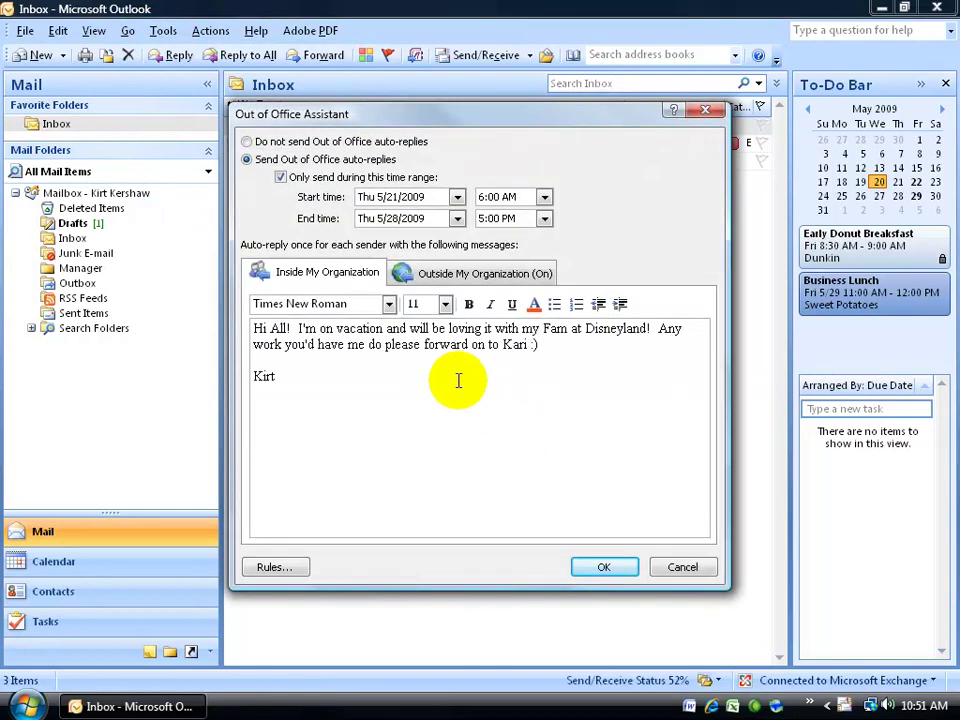
{"action": "left_click", "coordinate": [282, 180]}
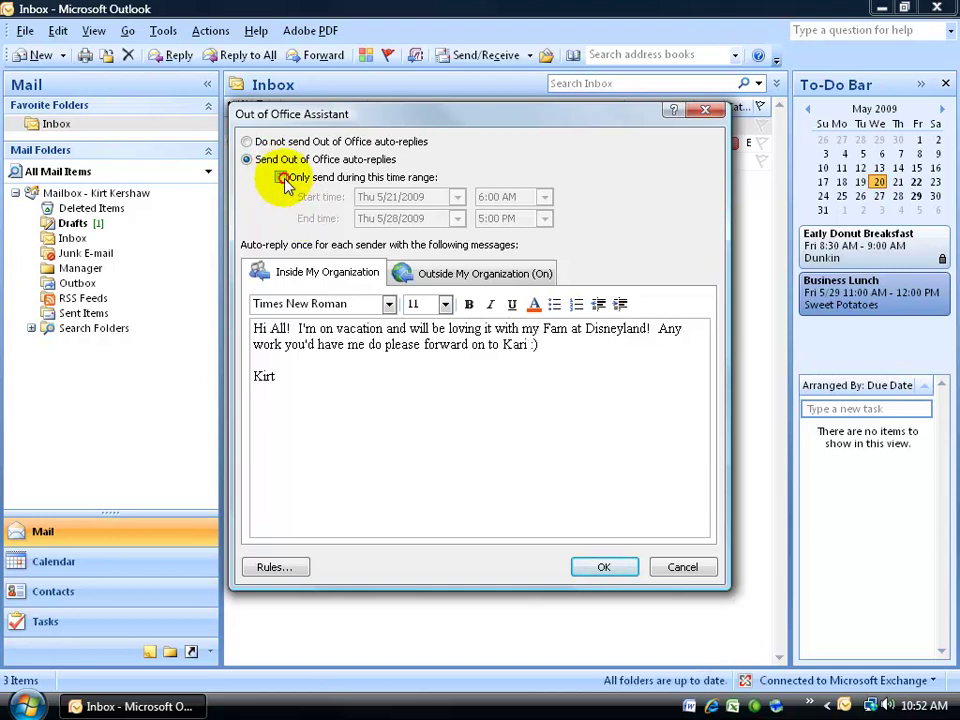
{"action": "left_click", "coordinate": [280, 178]}
{"action": "left_click", "coordinate": [456, 197]}
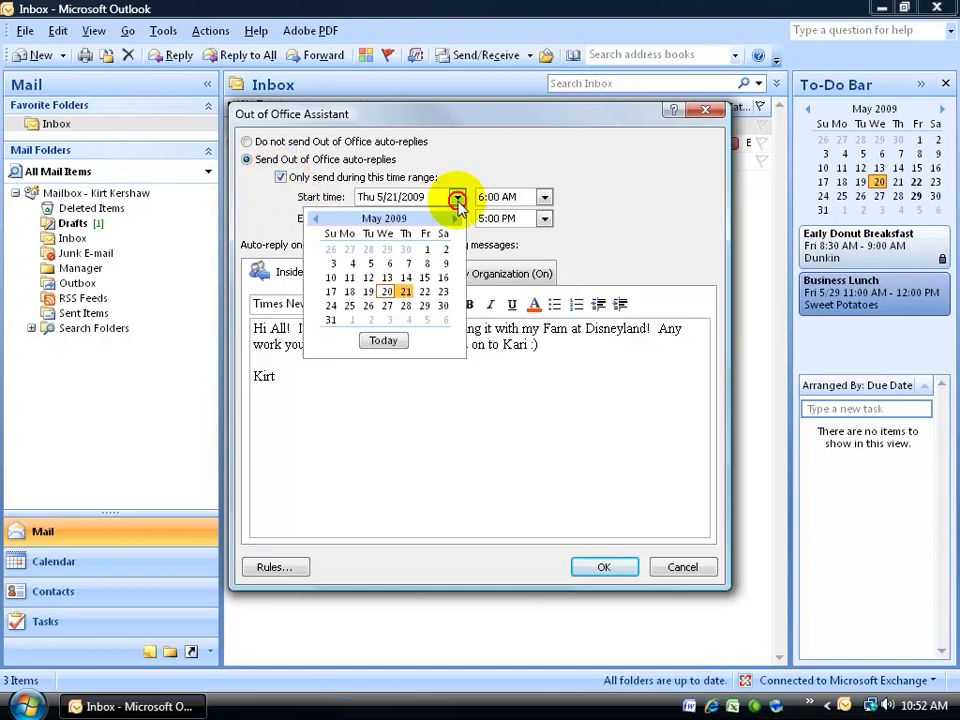
{"action": "left_click", "coordinate": [383, 341]}
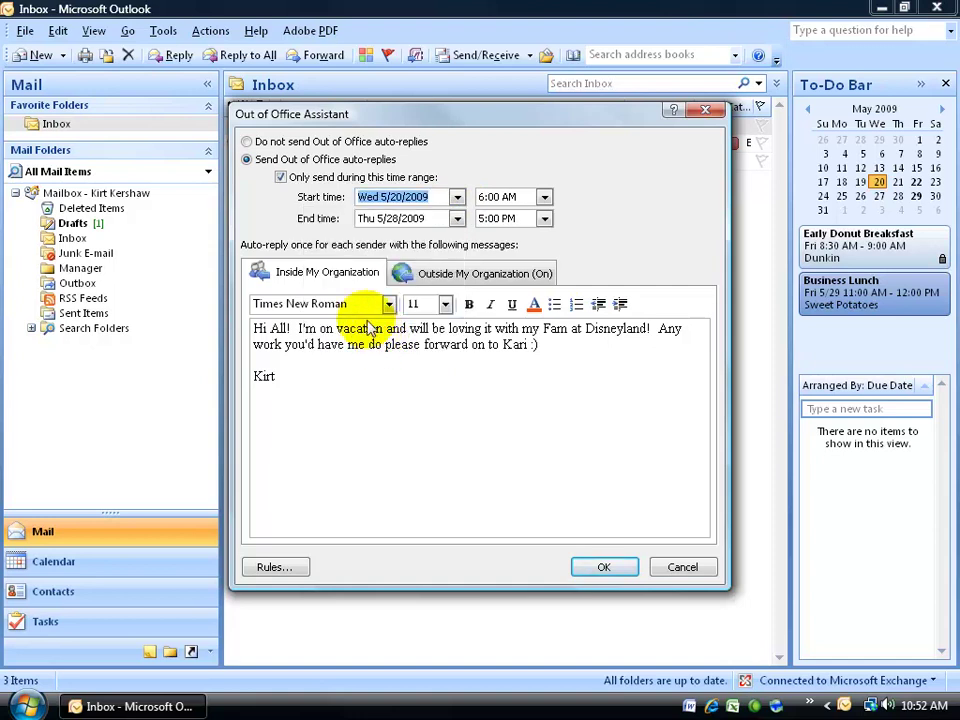
{"action": "left_click", "coordinate": [280, 177]}
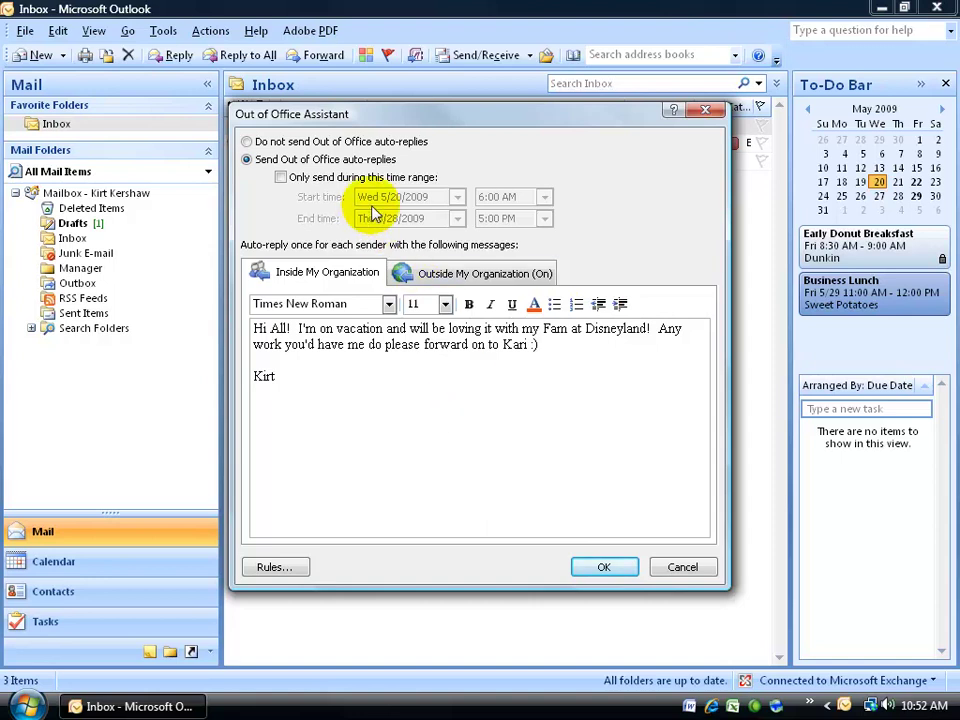
{"action": "left_click", "coordinate": [600, 566]}
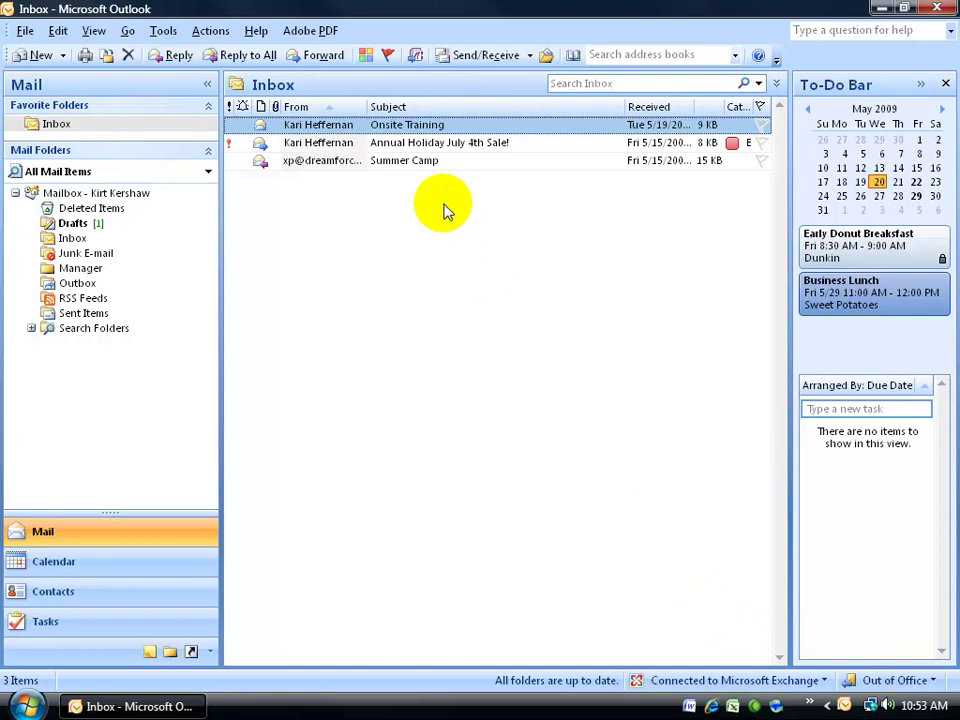
Open the Employee Appreciation message from the Drafts folder and send it.
{"action": "left_click", "coordinate": [73, 223]}
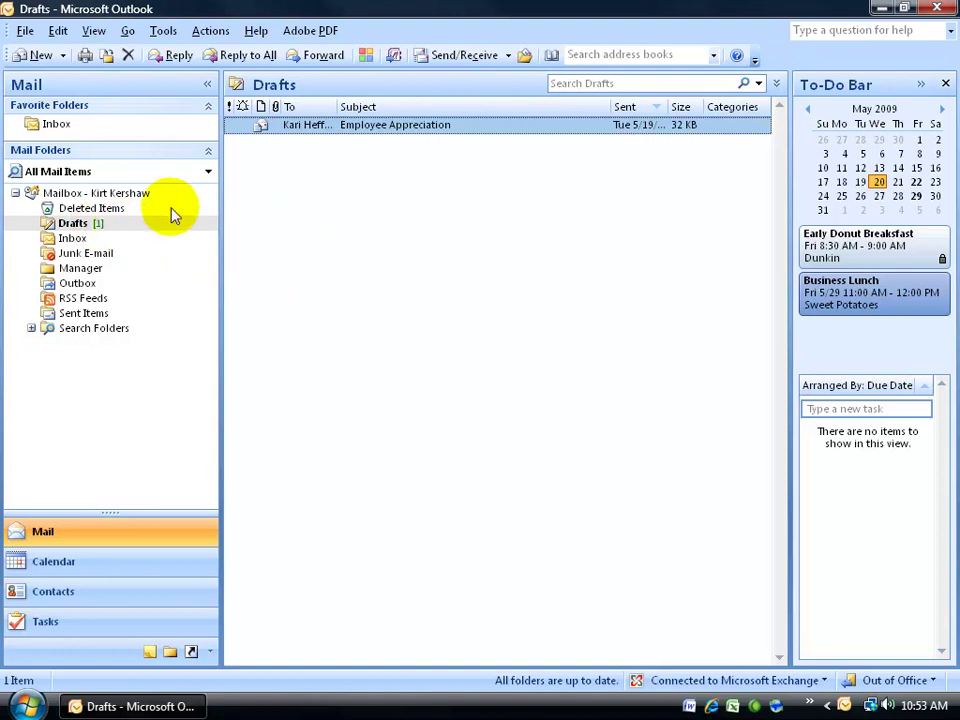
{"action": "double_click", "coordinate": [289, 127]}
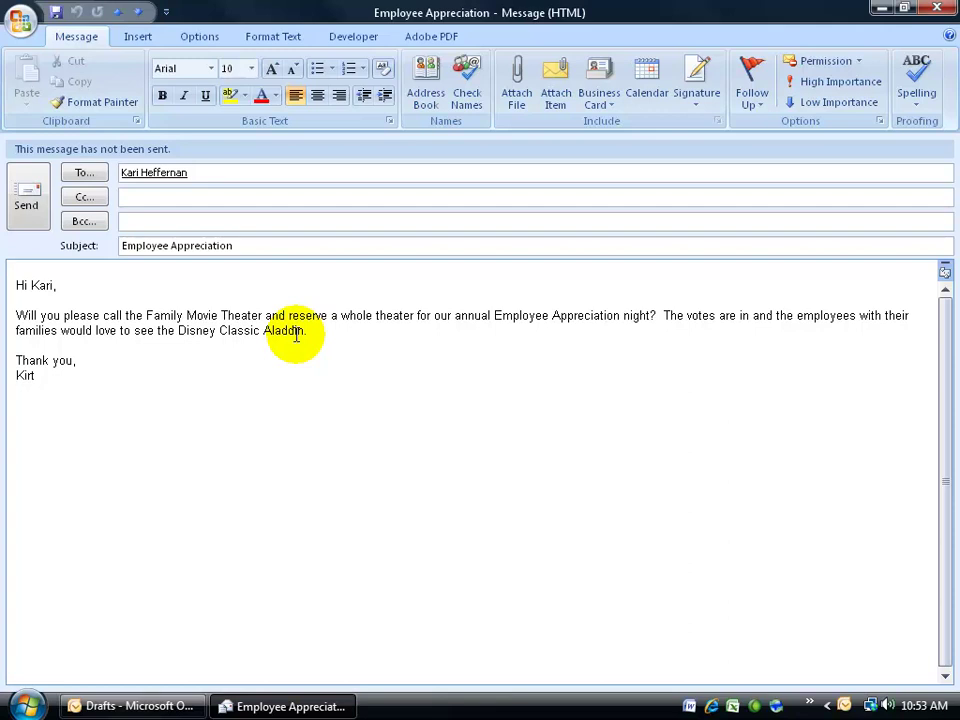
{"action": "left_click", "coordinate": [30, 186]}
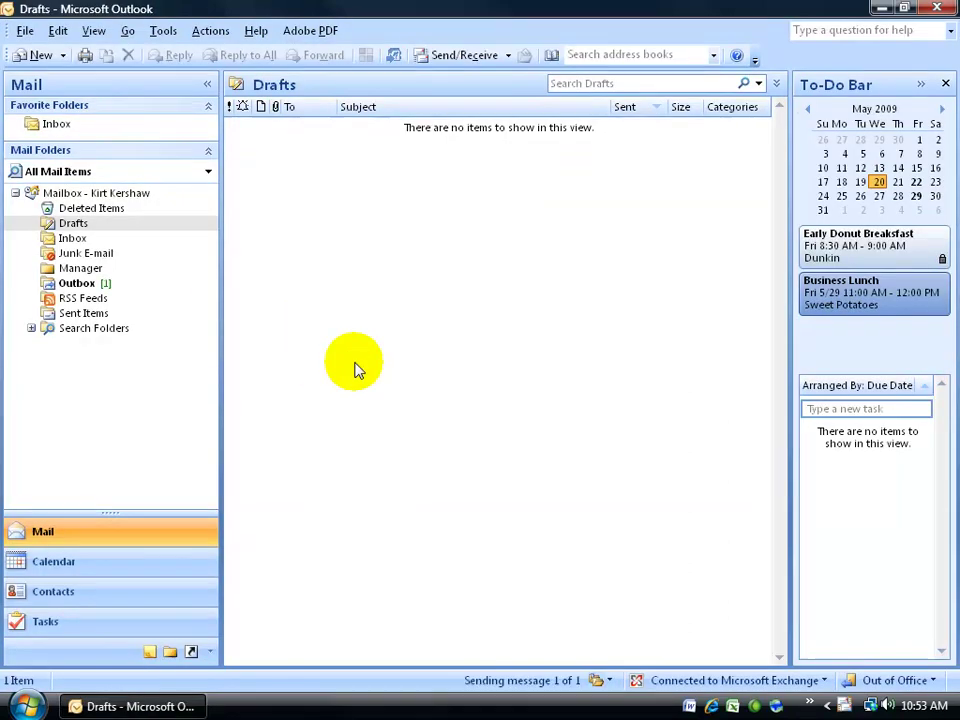
Read the Out of Office auto-reply to the Employee Appreciation message in the Inbox and close it.
{"action": "left_click", "coordinate": [56, 124]}
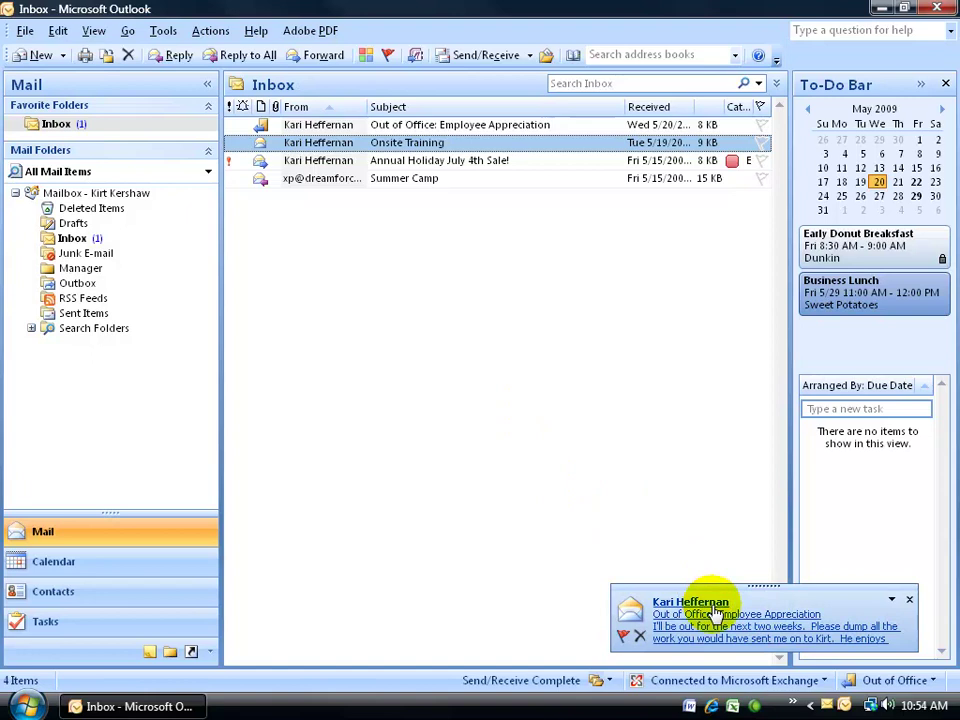
{"action": "left_click", "coordinate": [700, 608]}
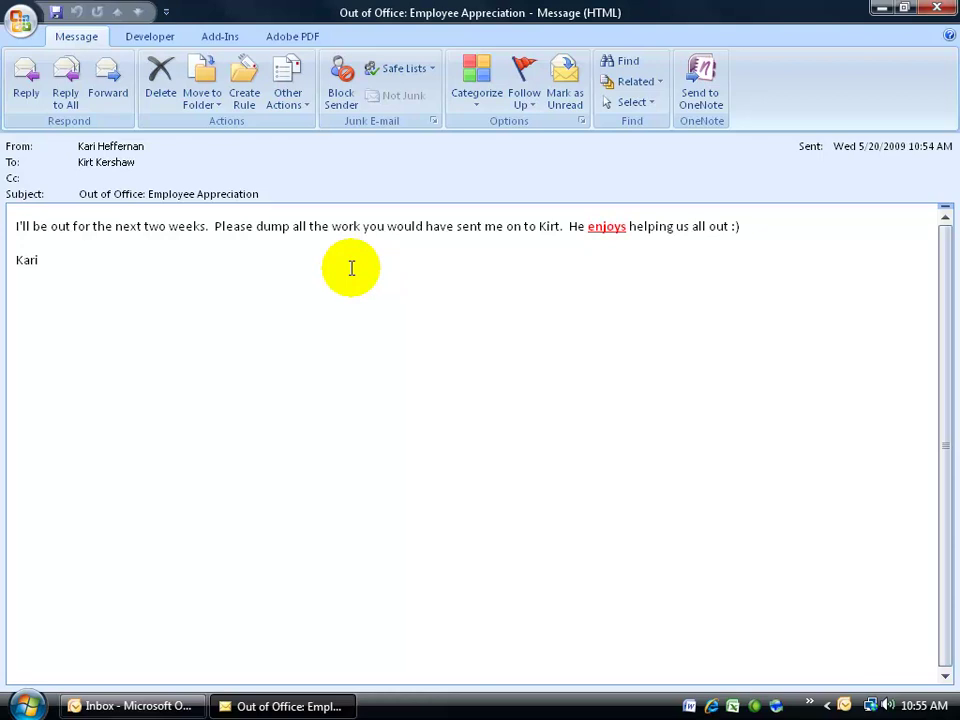
{"action": "left_click", "coordinate": [935, 12]}
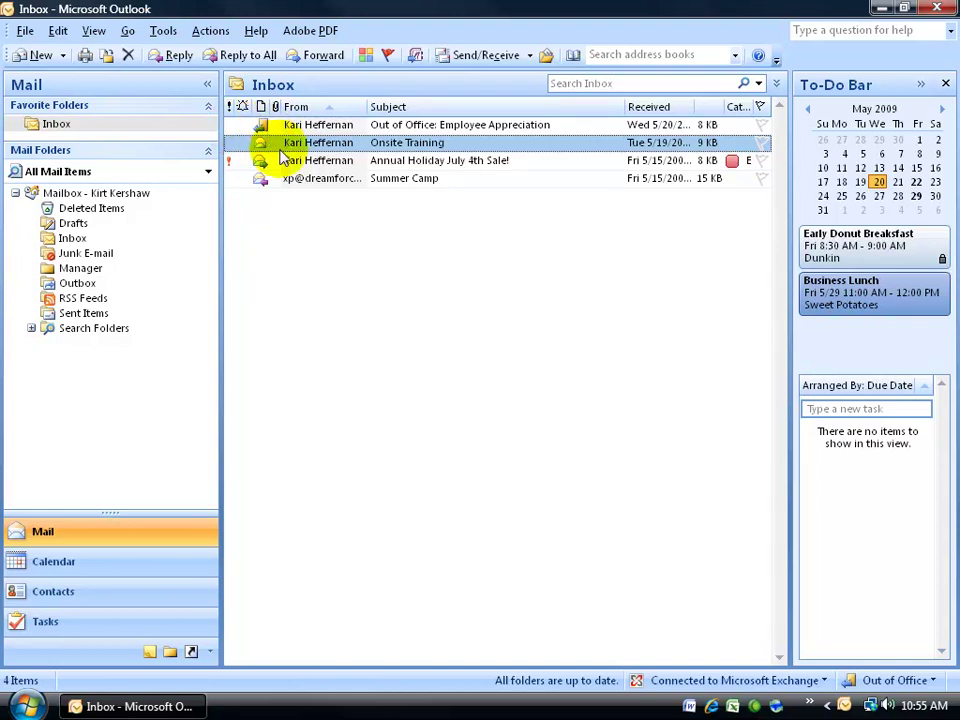
Turn off Out of Office auto-replies from the mailbox's Out of Office status.
{"action": "left_click", "coordinate": [882, 684]}
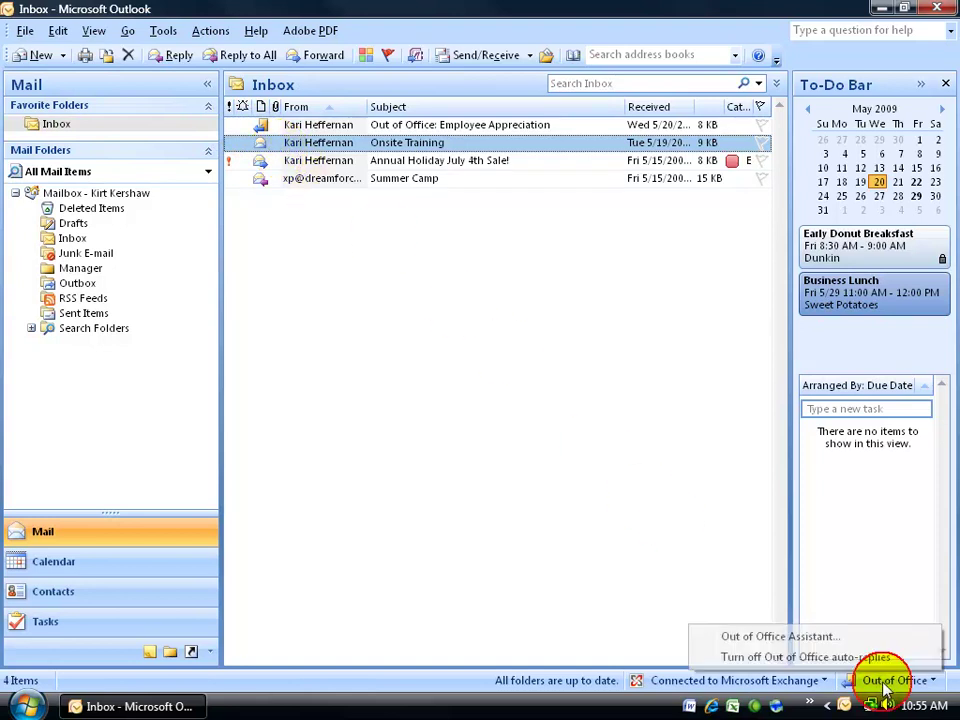
{"action": "left_click", "coordinate": [828, 660]}
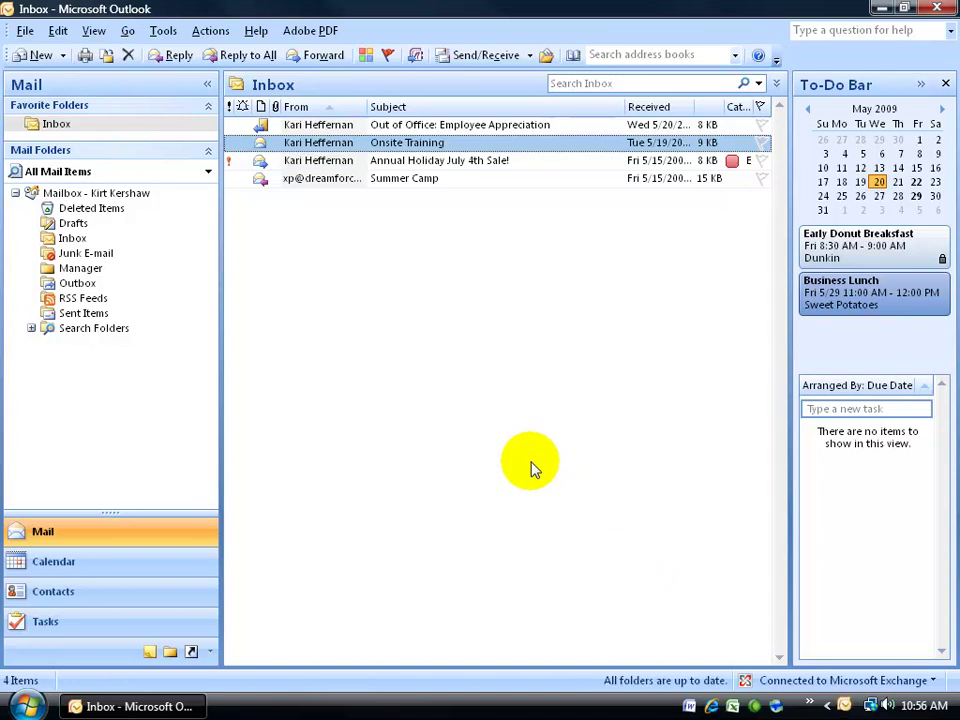
Reactivate sending Out of Office auto-replies in the assistant, and review the outside-organization message and the Out of Office rules.
{"action": "left_click", "coordinate": [162, 32]}
{"action": "left_click", "coordinate": [172, 163]}
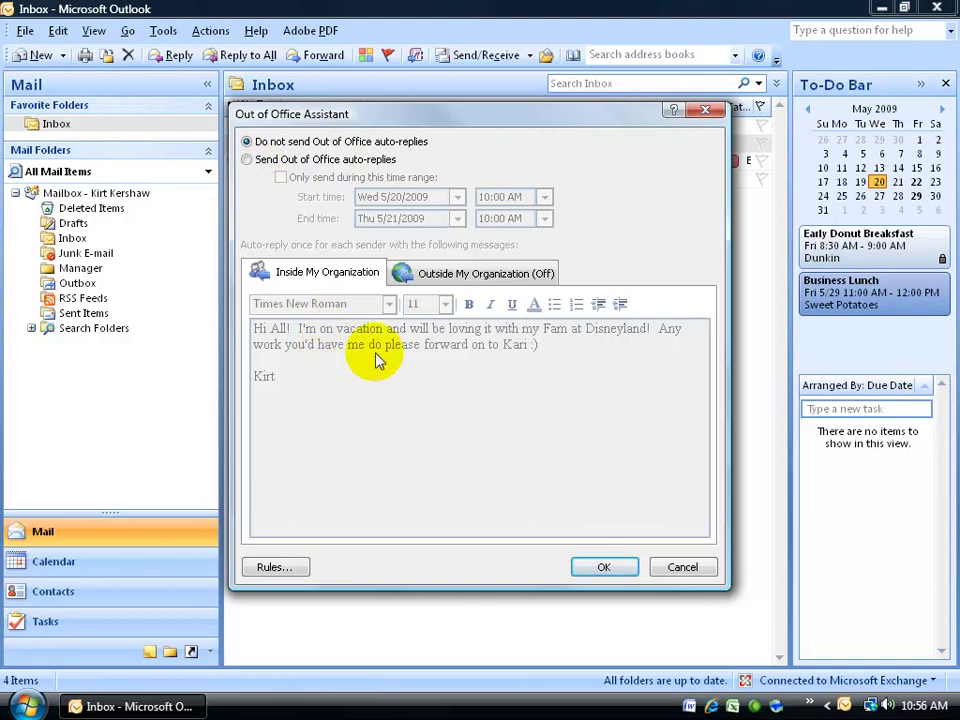
{"action": "left_click", "coordinate": [247, 159]}
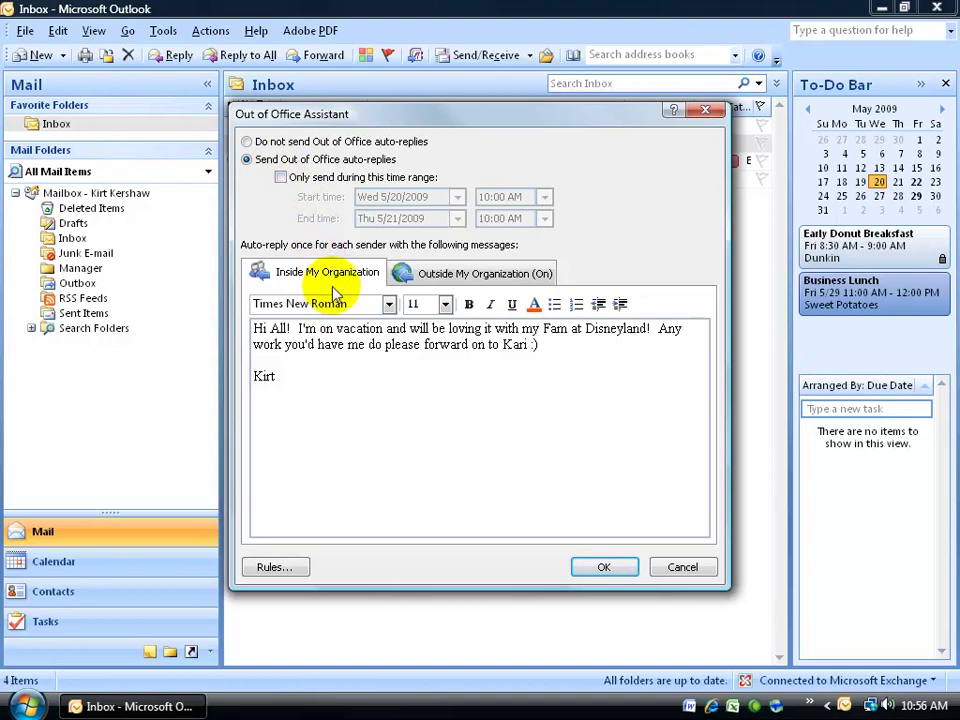
{"action": "left_click", "coordinate": [405, 276]}
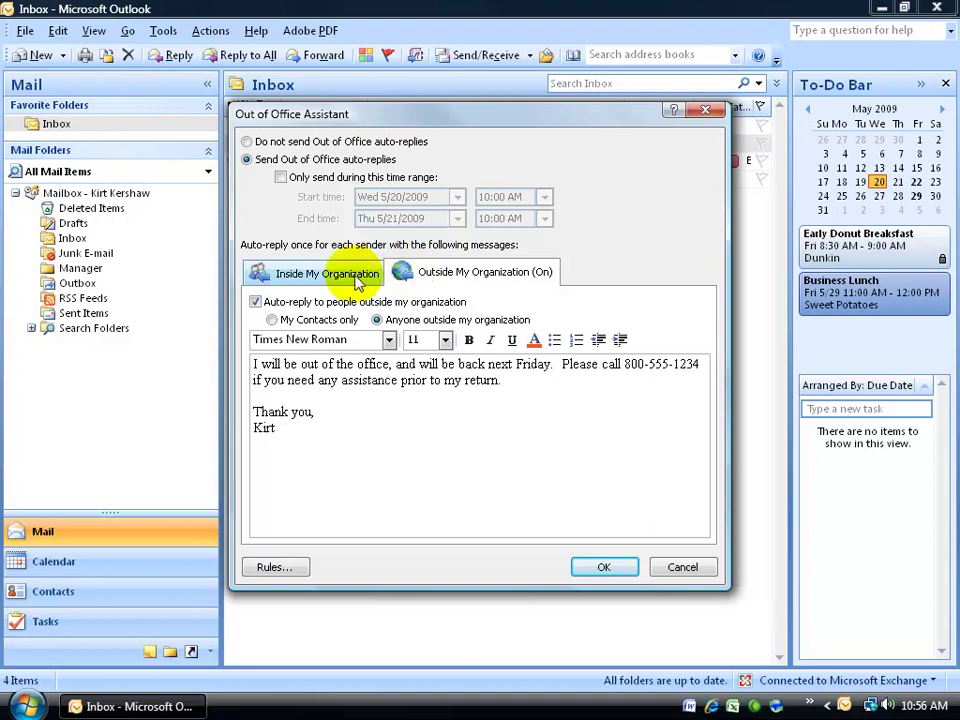
{"action": "left_click", "coordinate": [290, 567]}
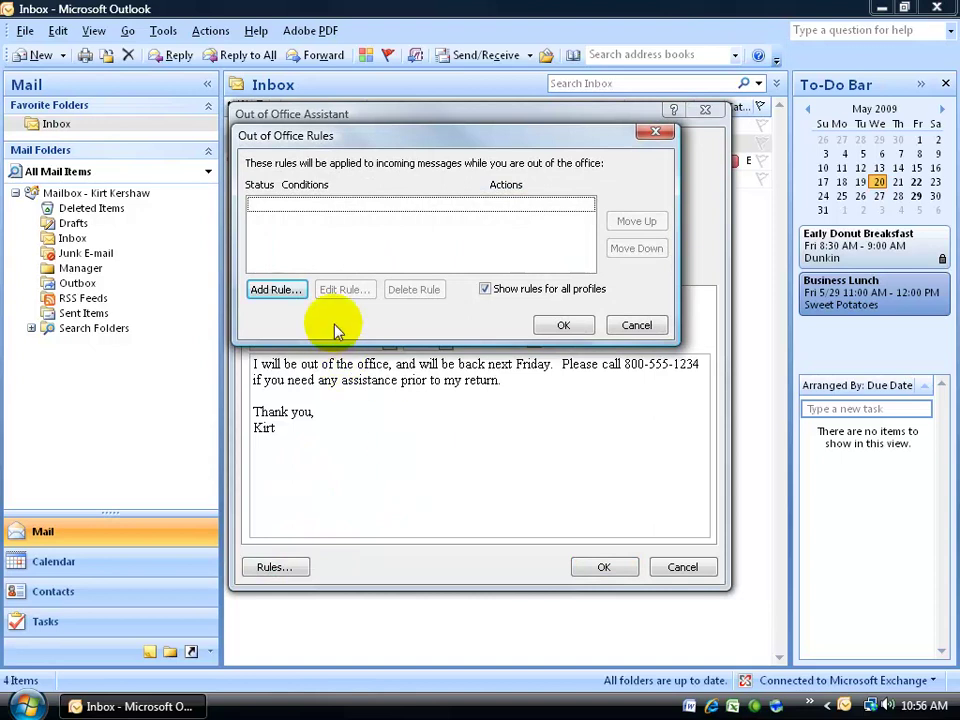